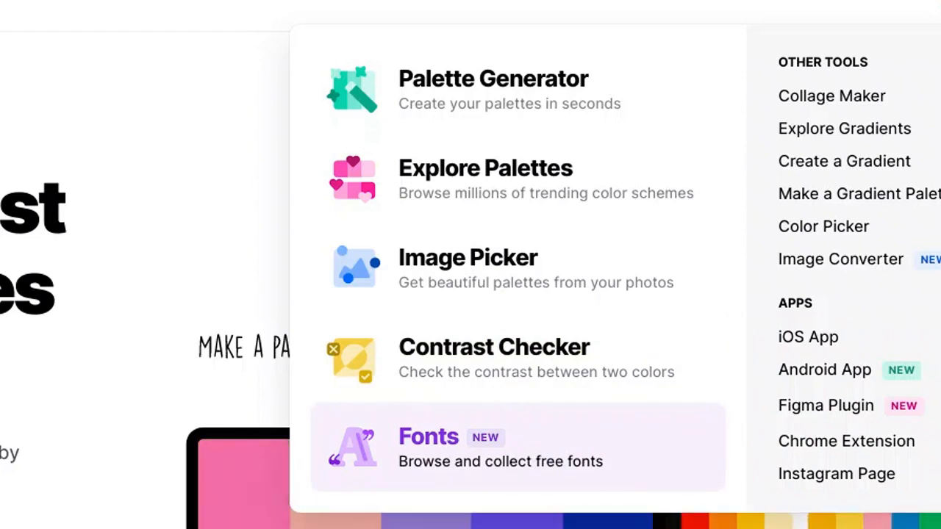
Open the Palette Generator and keep generating random palettes, stopping at the one whose first color is 2DE1FC.
{"action": "left_click", "coordinate": [511, 100]}
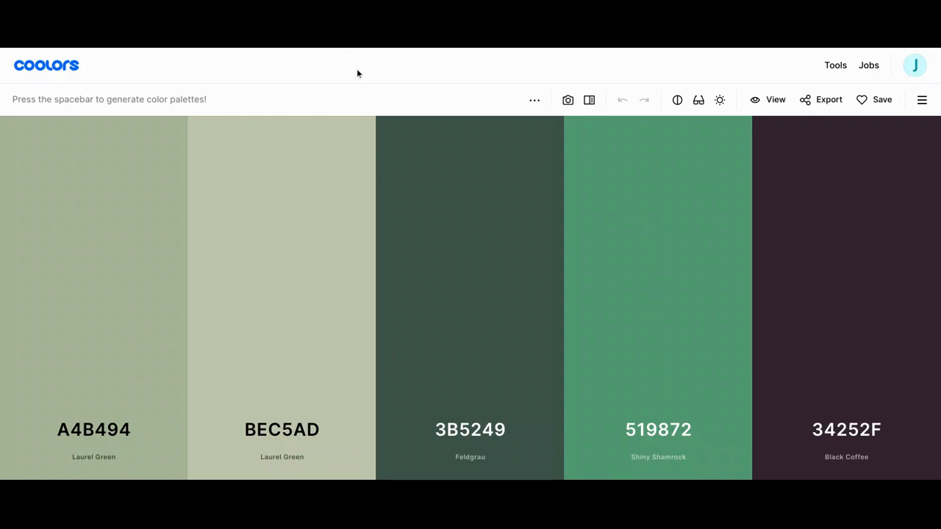
{"action": "key", "text": "space"}
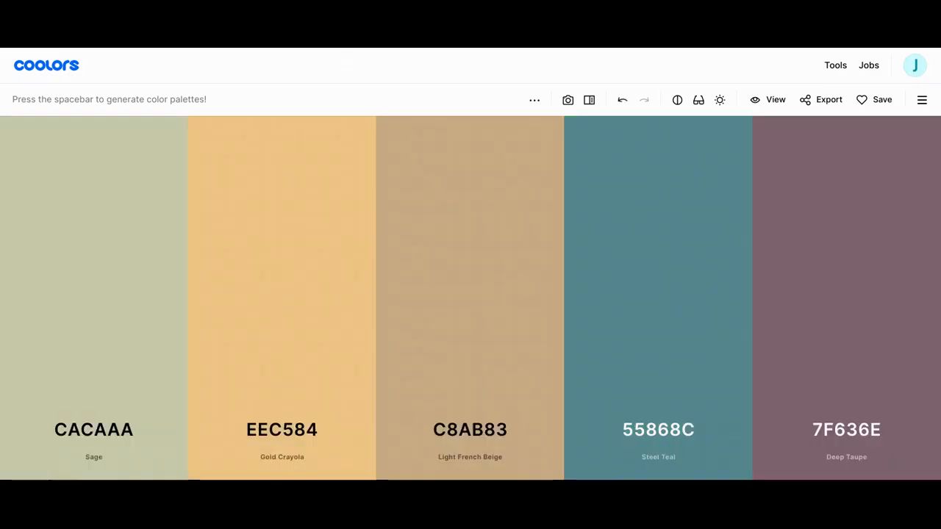
{"action": "key", "text": "space"}
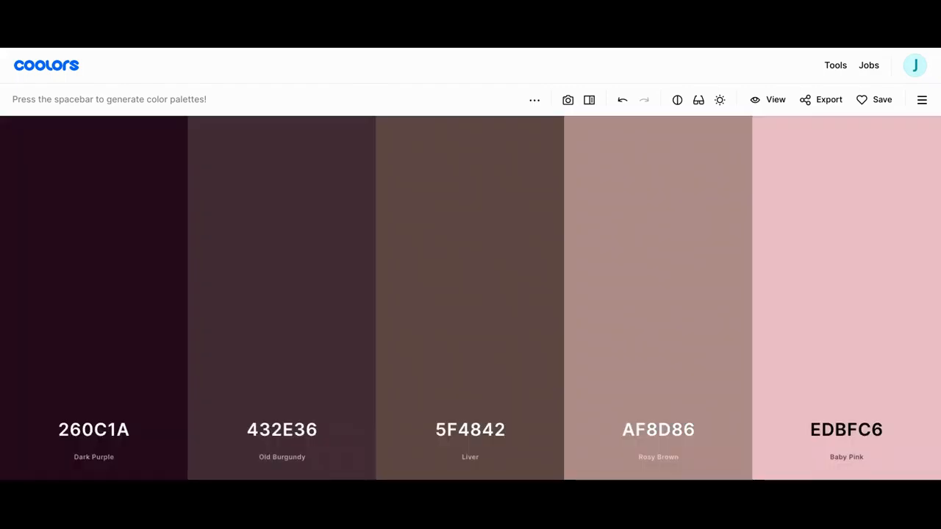
{"action": "key", "text": "space"}
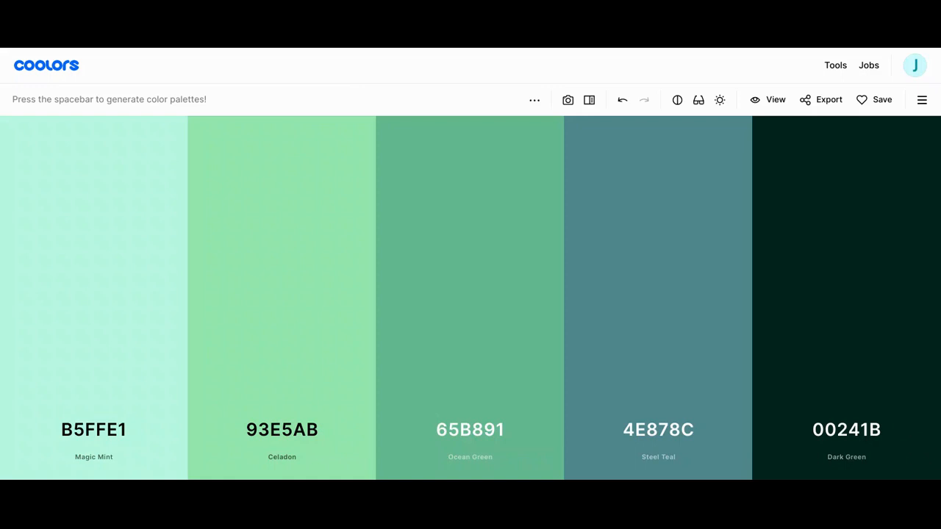
{"action": "key", "text": "space"}
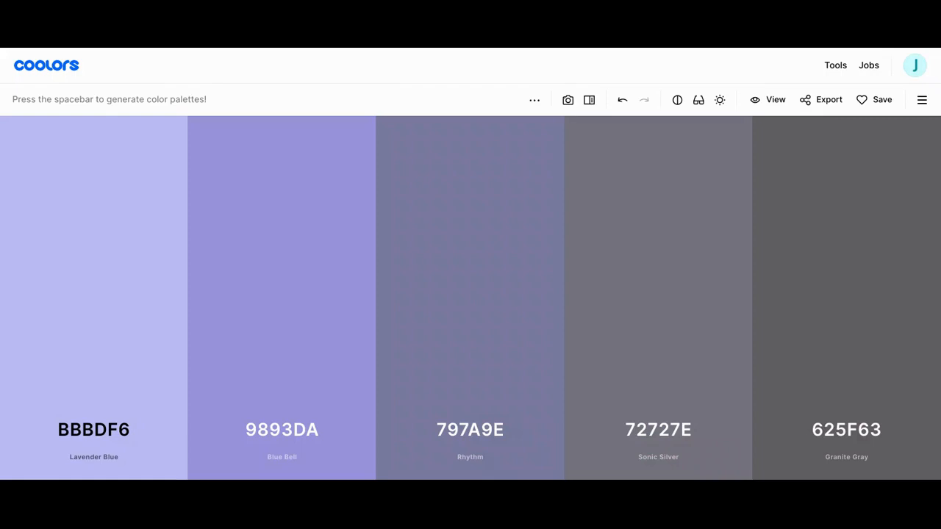
{"action": "key", "text": "space"}
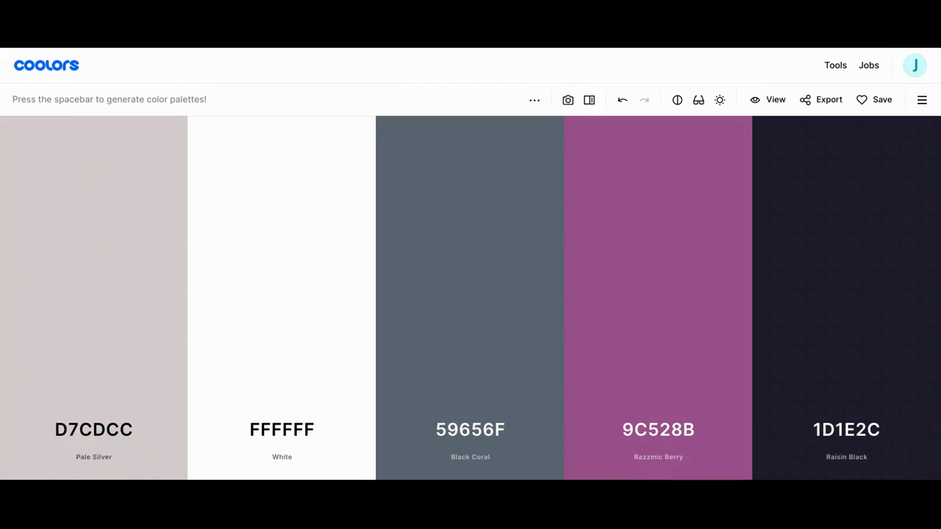
{"action": "key", "text": "space"}
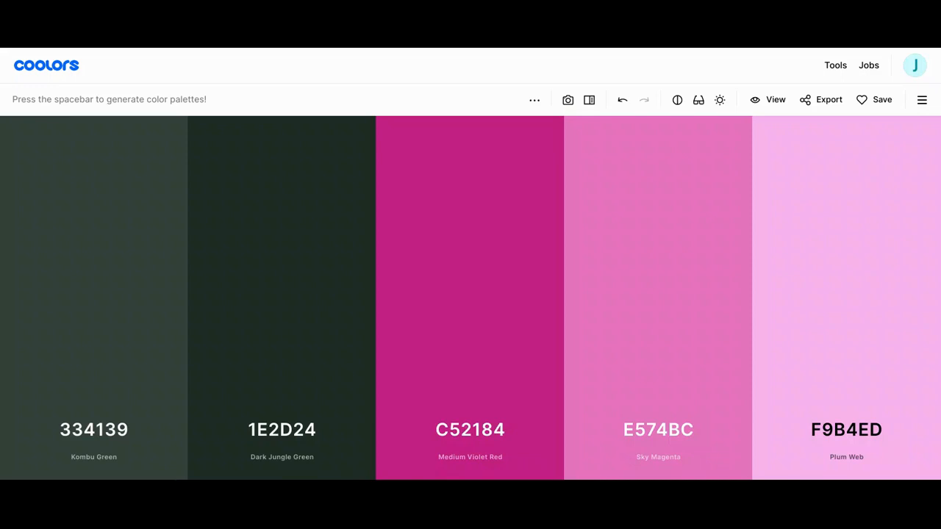
{"action": "key", "text": "space"}
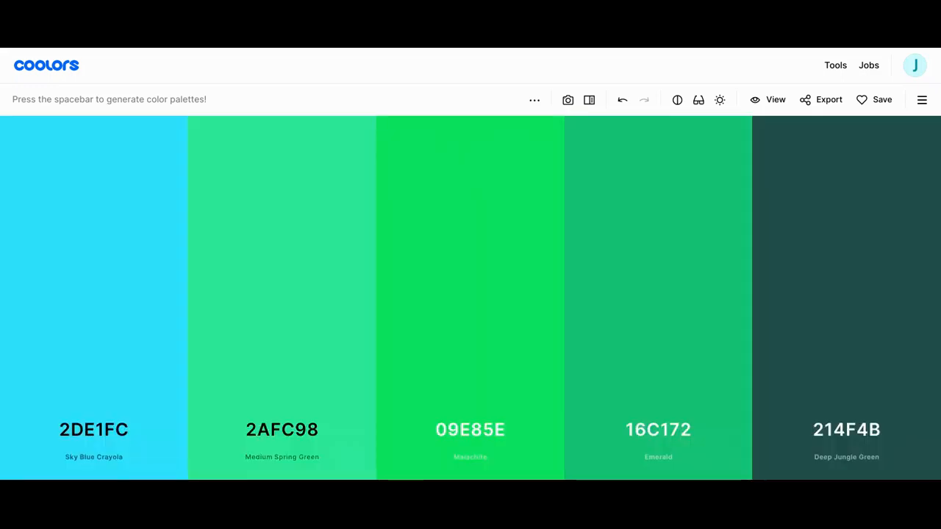
Lock the first color, 2DE1FC, and regenerate the other four, stopping at the palette with 182825 and 016FB9.
{"action": "mouse_move", "coordinate": [6, 338]}
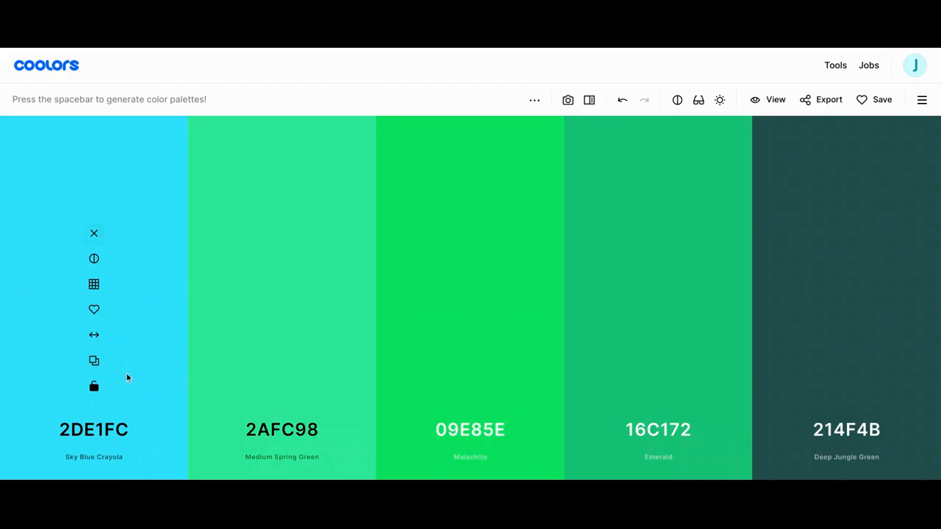
{"action": "left_click", "coordinate": [94, 388]}
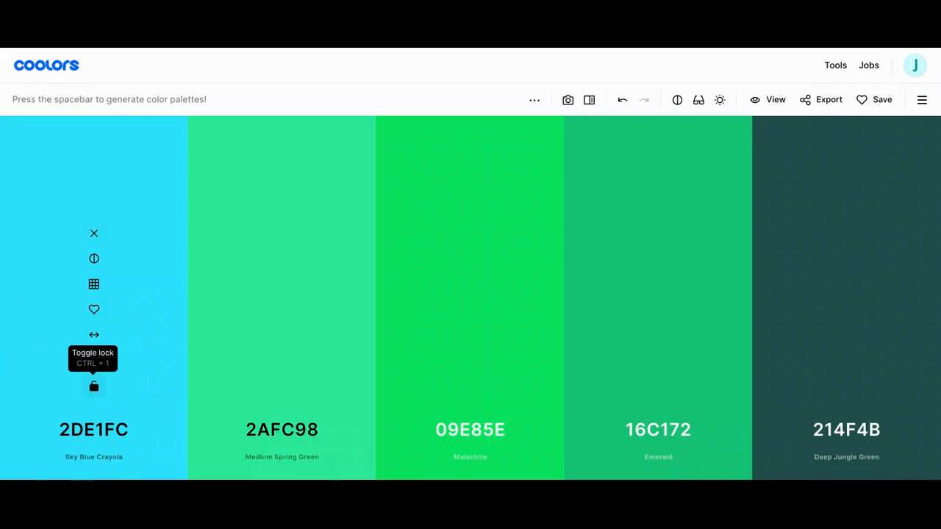
{"action": "left_click", "coordinate": [94, 388]}
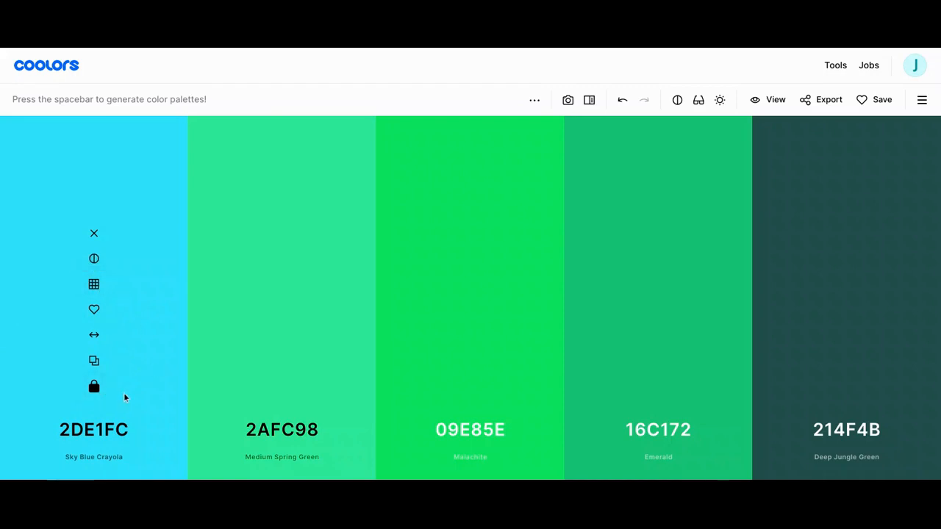
{"action": "key", "text": "space"}
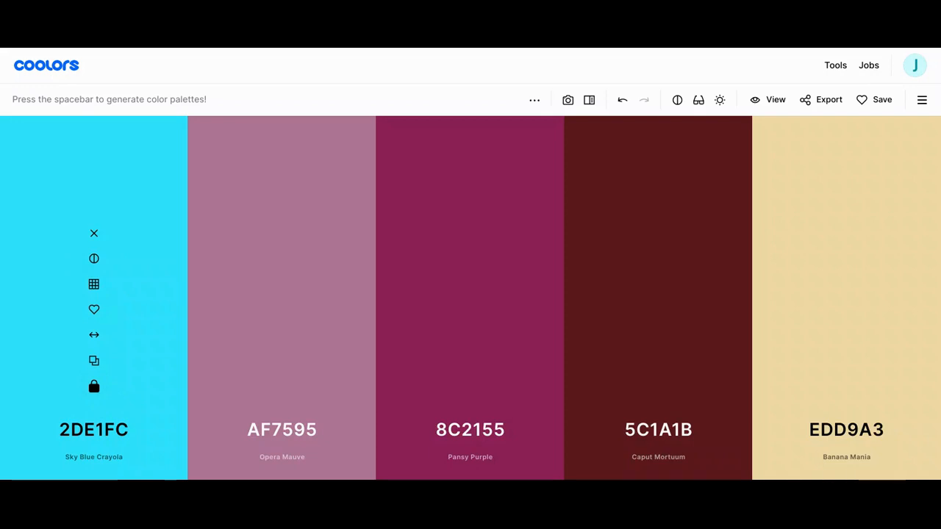
{"action": "key", "text": "space"}
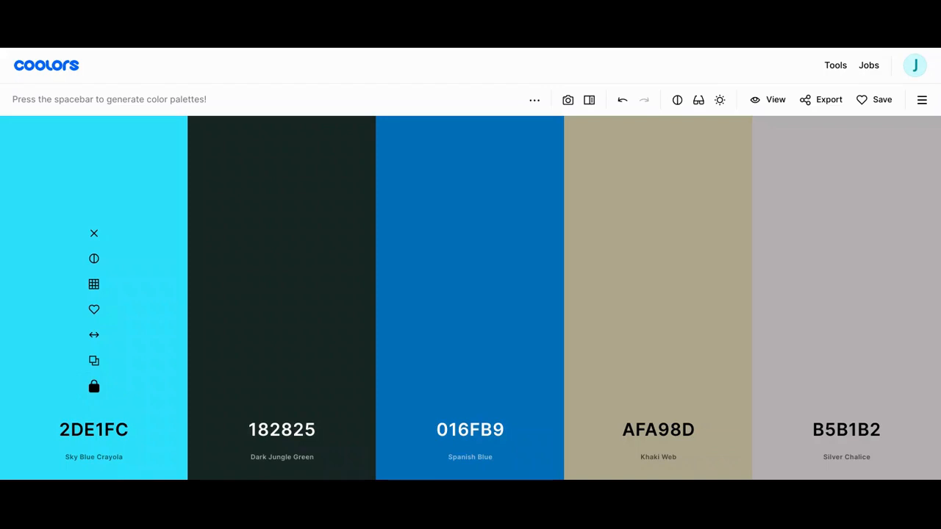
Lock the second and third colors, 182825 and 016FB9, and regenerate the last two until D0CCD0 comes fourth.
{"action": "mouse_move", "coordinate": [286, 394]}
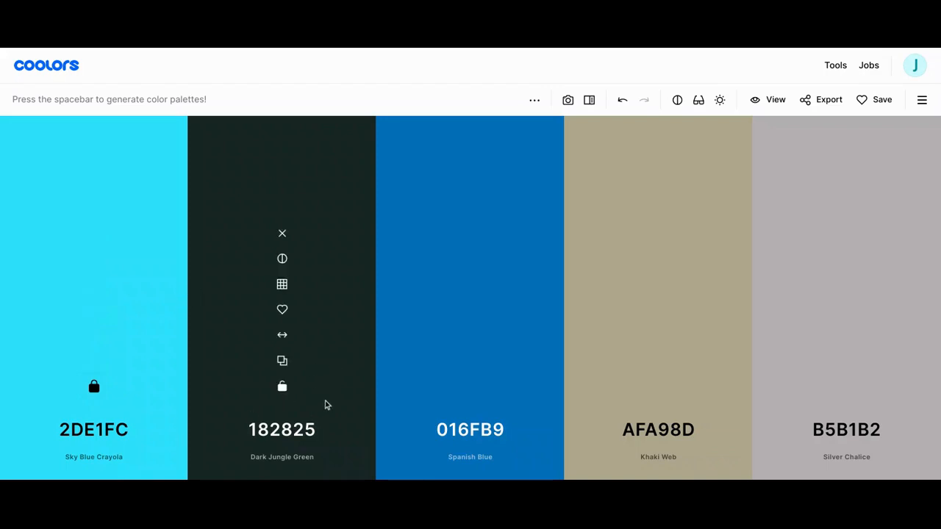
{"action": "left_click", "coordinate": [283, 388]}
{"action": "mouse_move", "coordinate": [471, 409]}
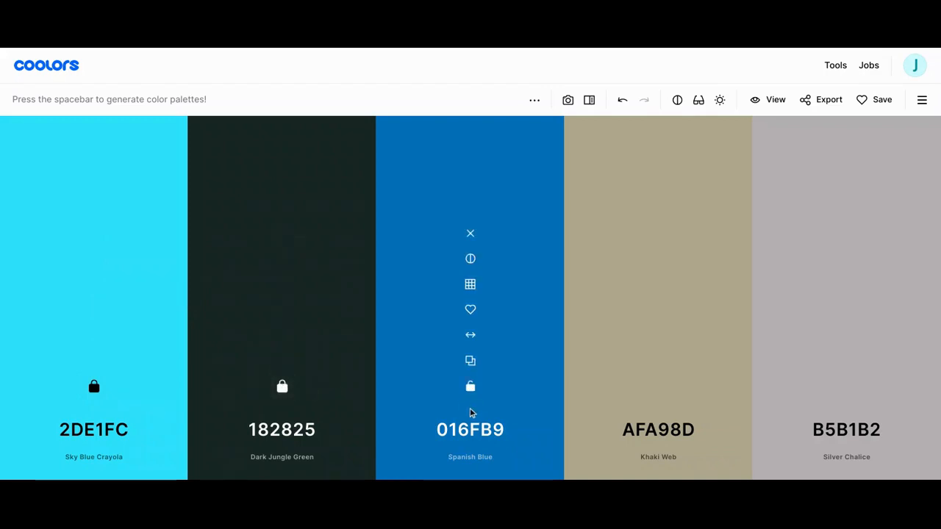
{"action": "left_click", "coordinate": [471, 390]}
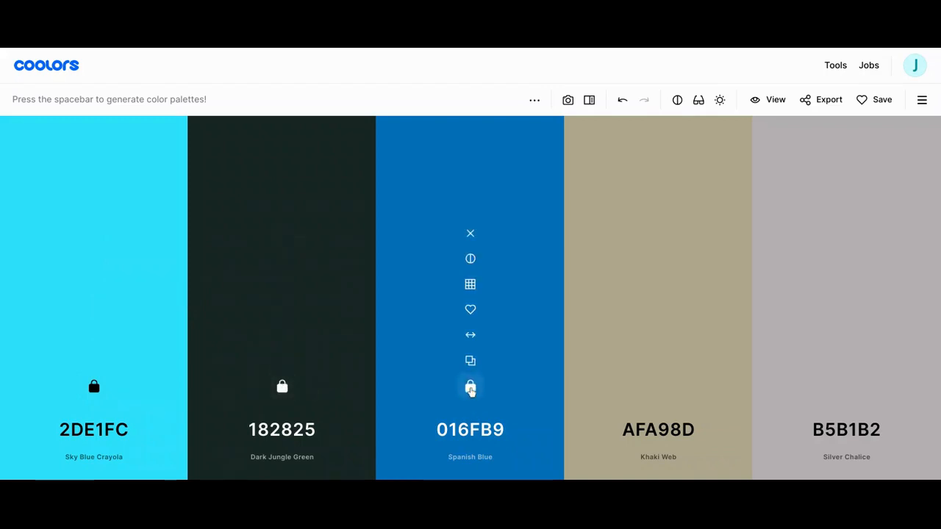
{"action": "mouse_move", "coordinate": [657, 332]}
{"action": "key", "text": "space"}
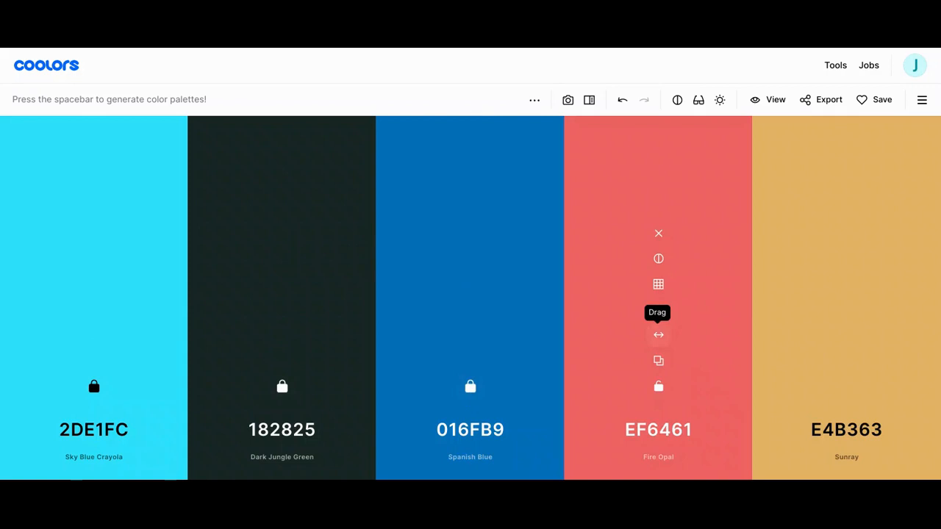
{"action": "key", "text": "space"}
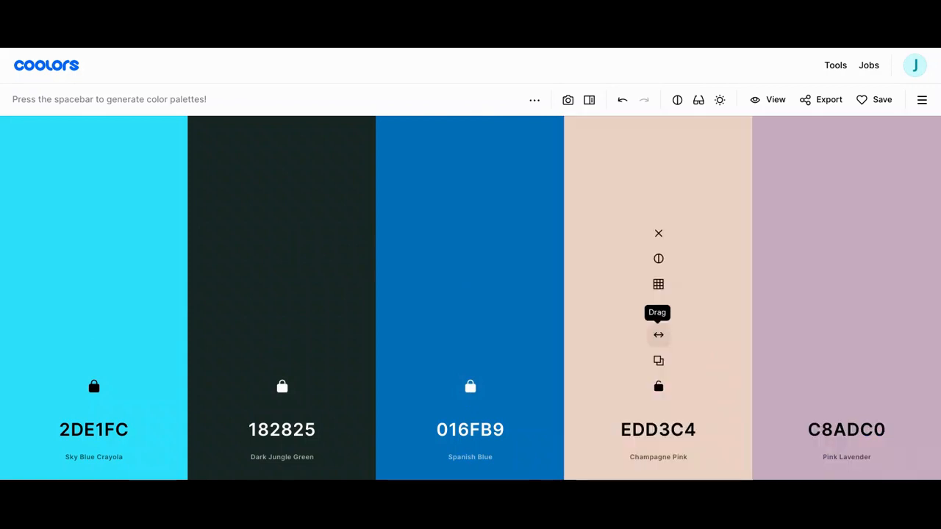
{"action": "key", "text": "space"}
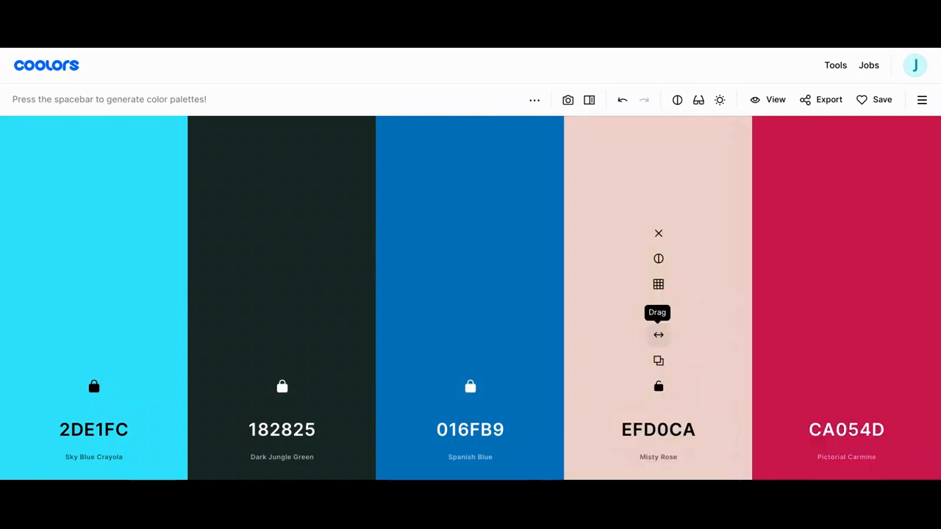
{"action": "key", "text": "space"}
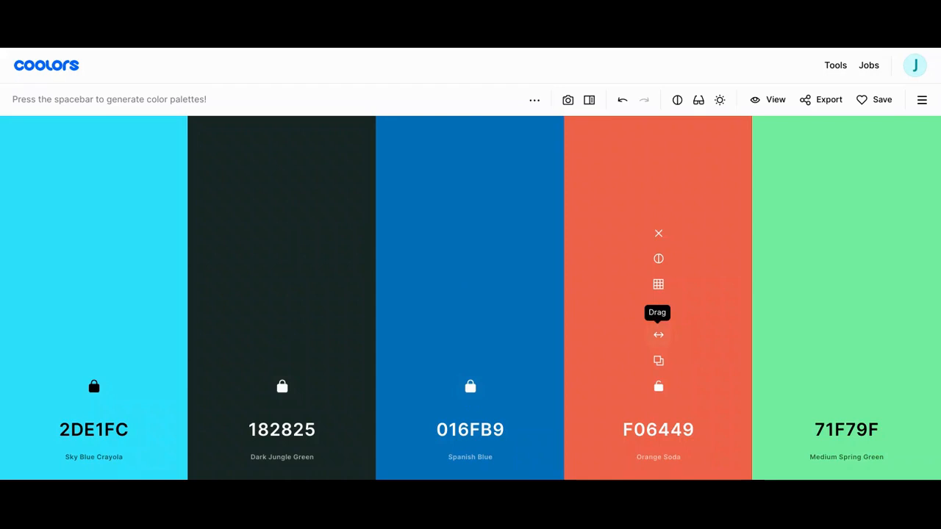
{"action": "key", "text": "space"}
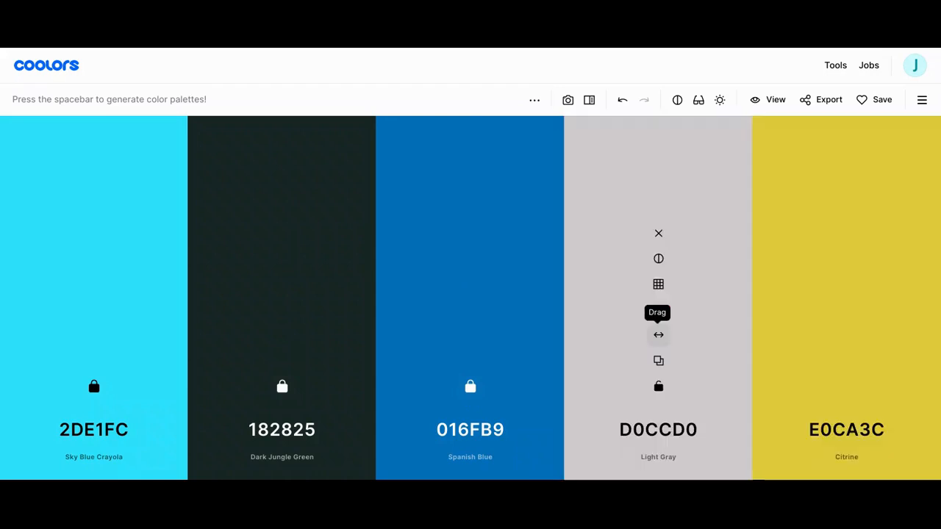
Lock the fourth color, D0CCD0, and regenerate the fifth color until it is the green 8CB369, locking that too.
{"action": "left_click", "coordinate": [659, 385]}
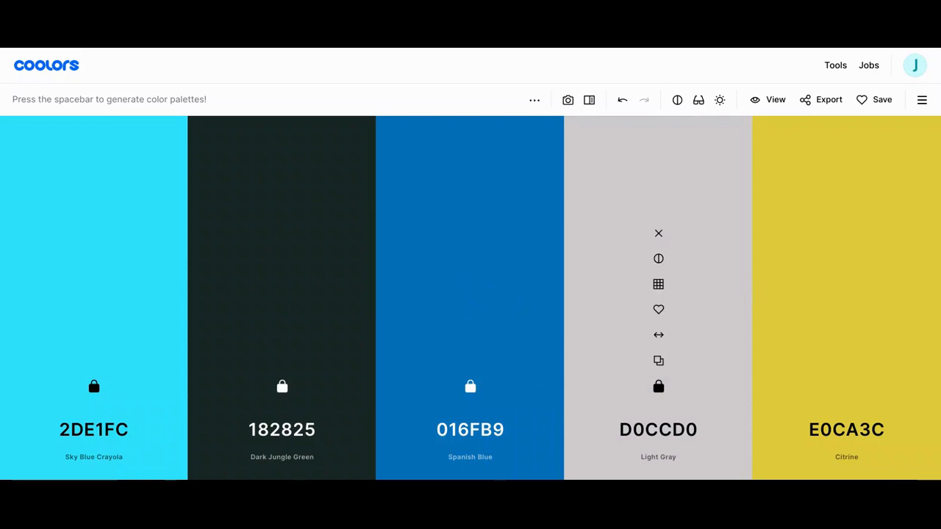
{"action": "key", "text": "space"}
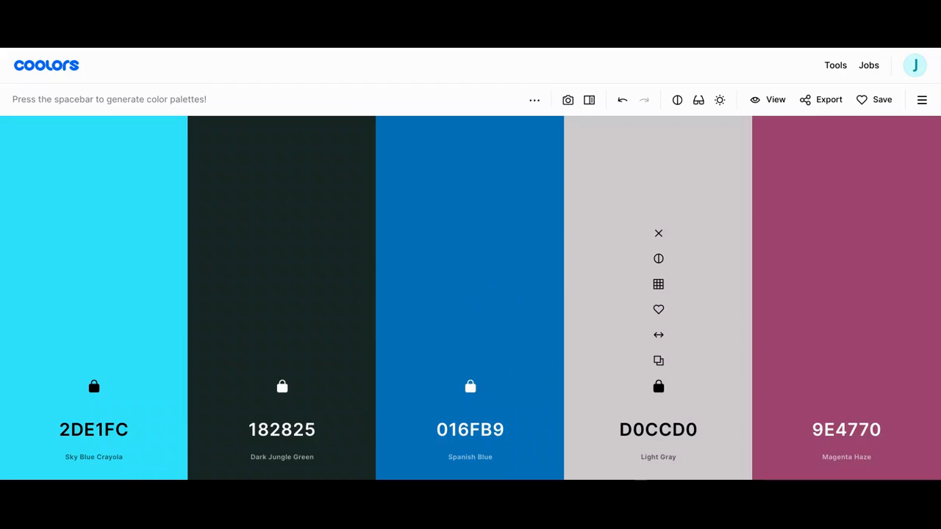
{"action": "key", "text": "space"}
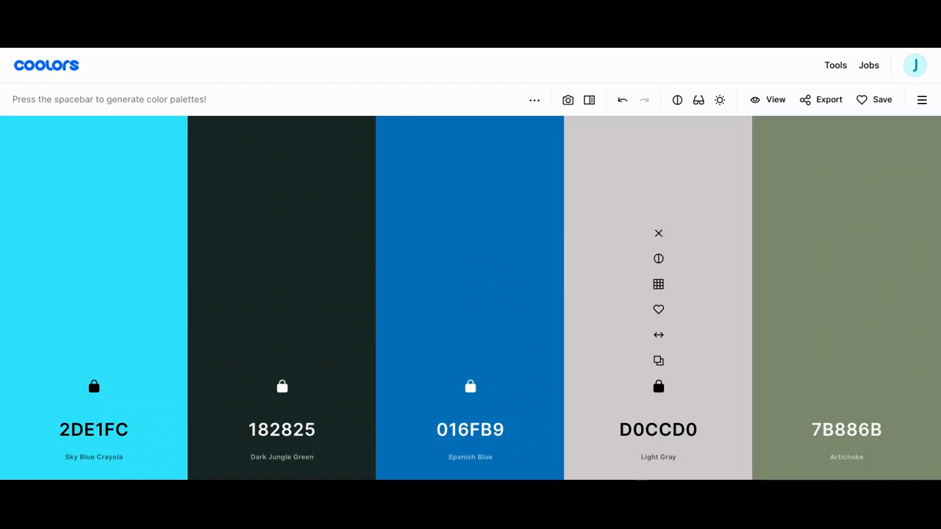
{"action": "key", "text": "space"}
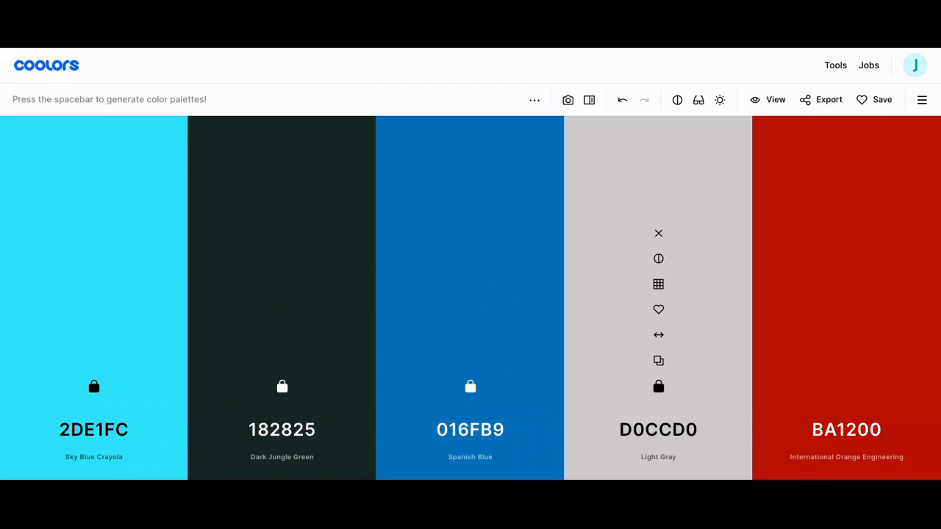
{"action": "key", "text": "space"}
{"action": "key", "text": "space"}
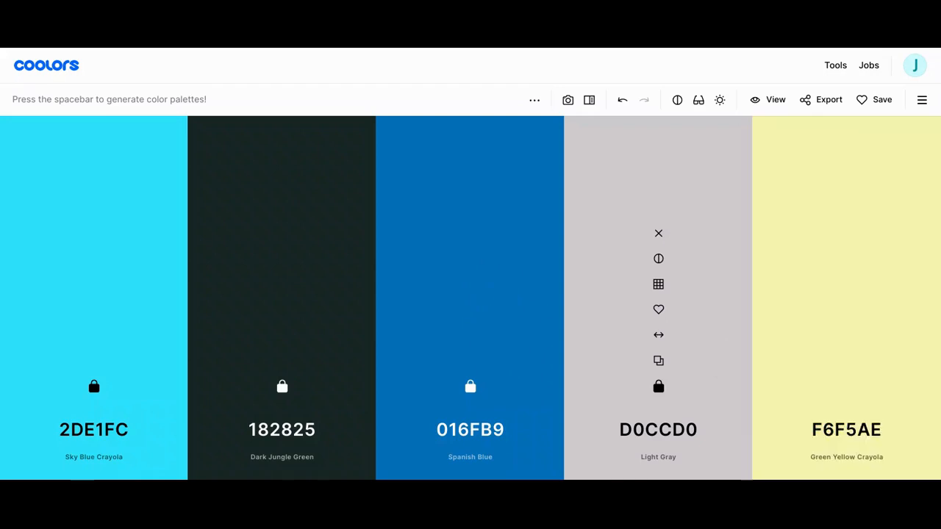
{"action": "key", "text": "space"}
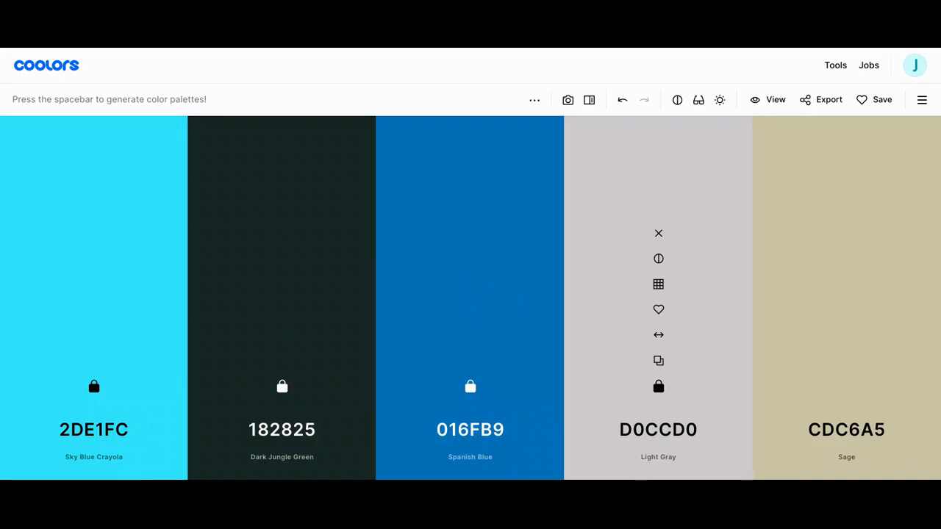
{"action": "key", "text": "space"}
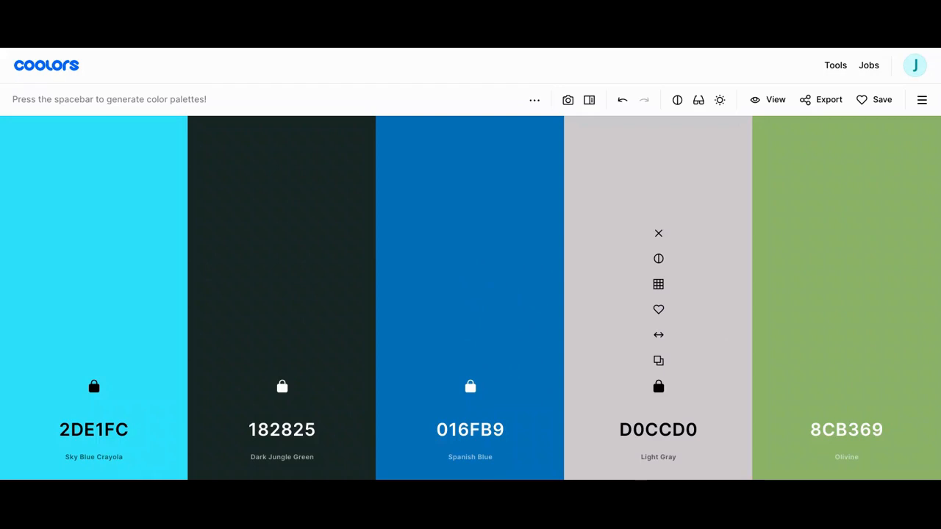
{"action": "left_click", "coordinate": [848, 392]}
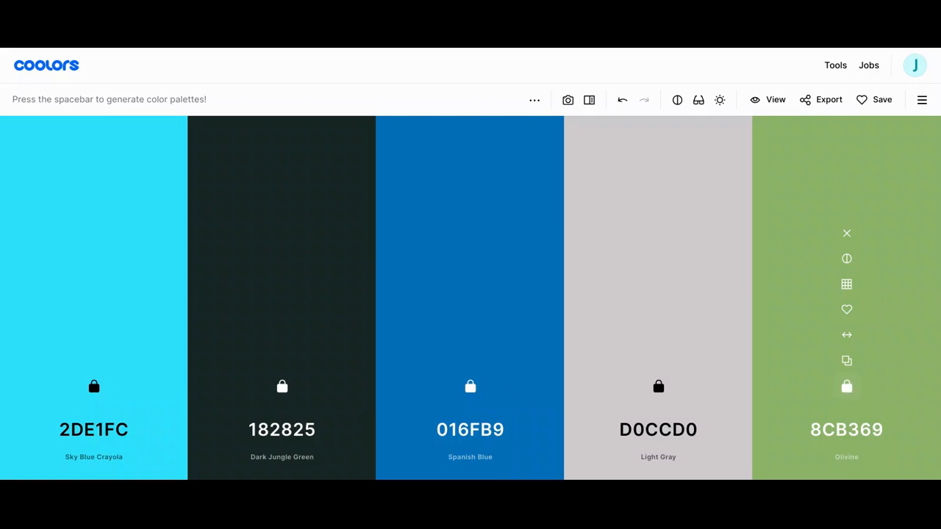
Review the palette's export formats and the save form's fields, closing both without exporting or saving.
{"action": "mouse_move", "coordinate": [833, 74]}
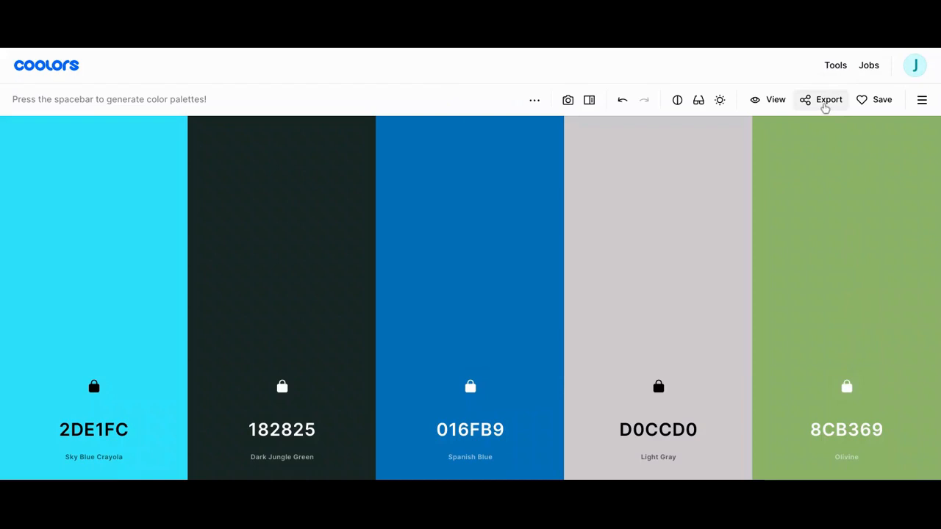
{"action": "left_click", "coordinate": [825, 107]}
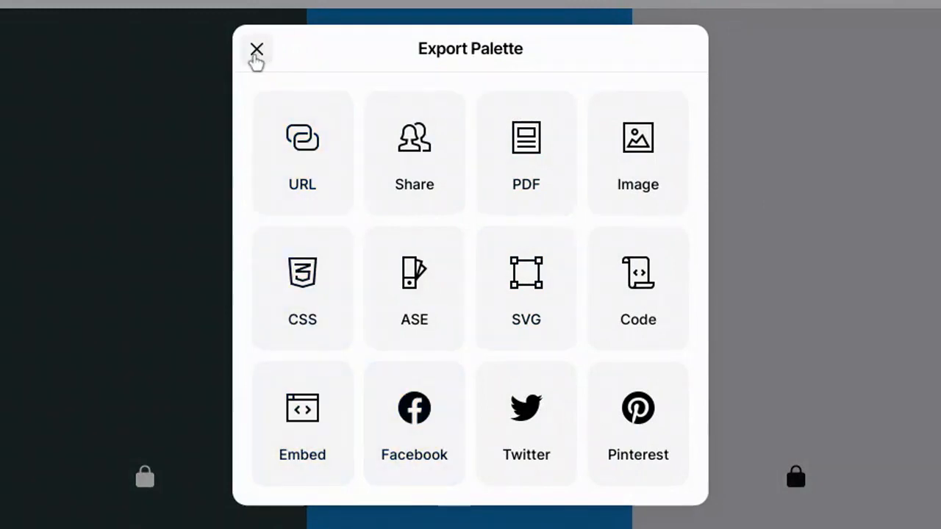
{"action": "left_click", "coordinate": [256, 50]}
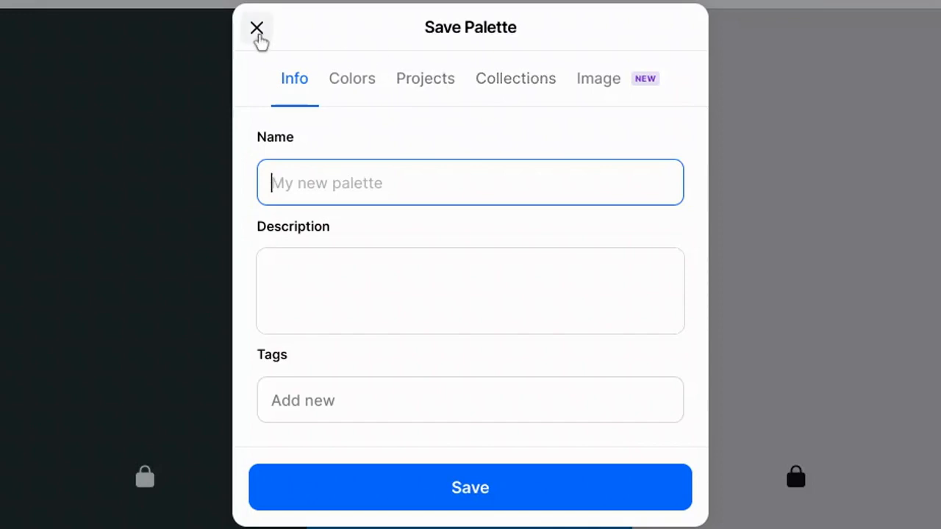
{"action": "left_click", "coordinate": [257, 29]}
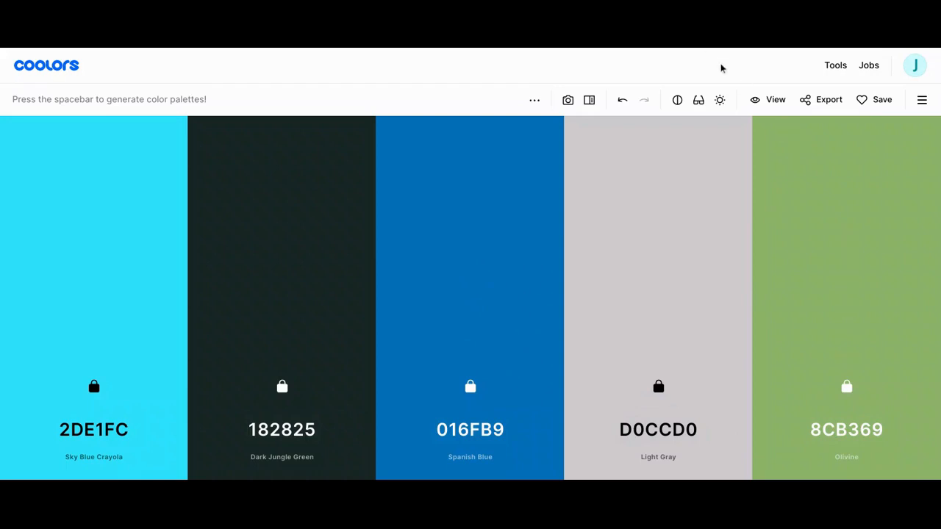
Open the Explore Palettes tool to browse trending color schemes.
{"action": "mouse_move", "coordinate": [826, 72]}
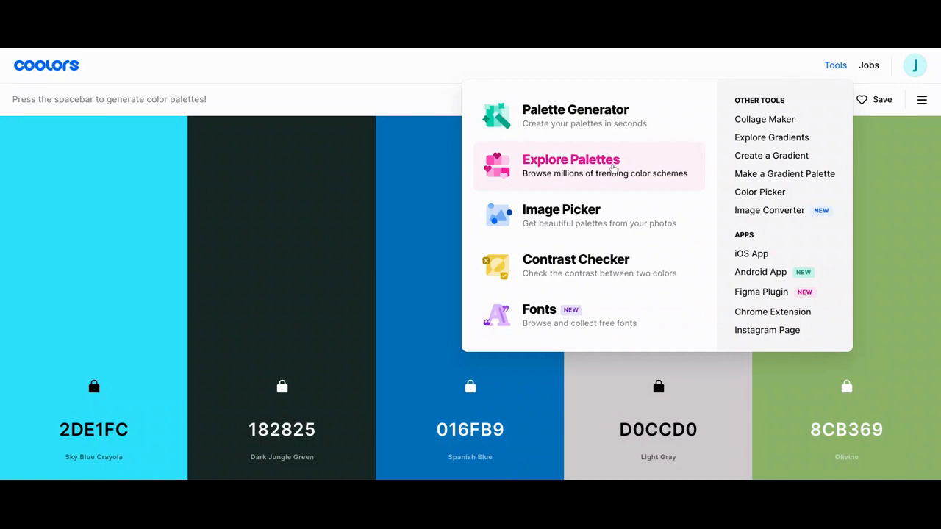
{"action": "left_click", "coordinate": [614, 169]}
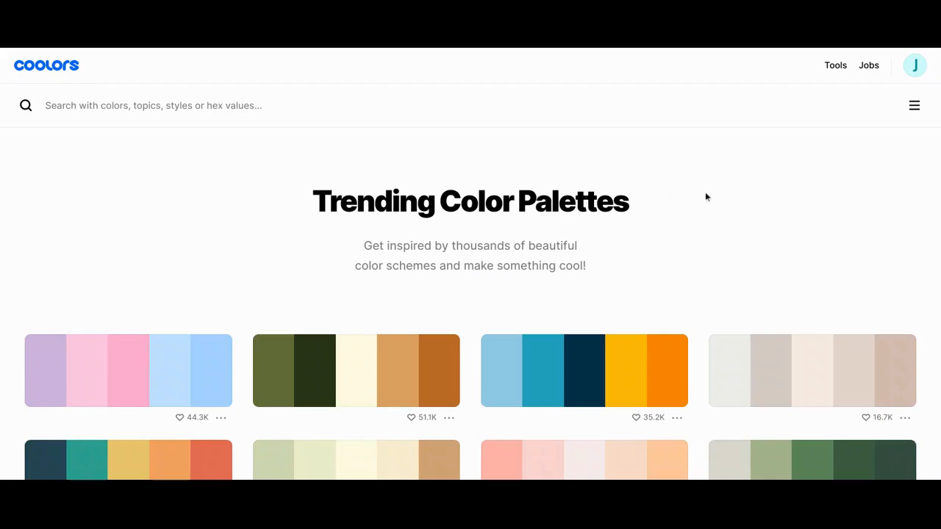
Browse the trending color palettes and examine the variety of color combinations on offer.
{"action": "scroll", "coordinate": [705, 197], "scroll_direction": "down", "scroll_amount": 1}
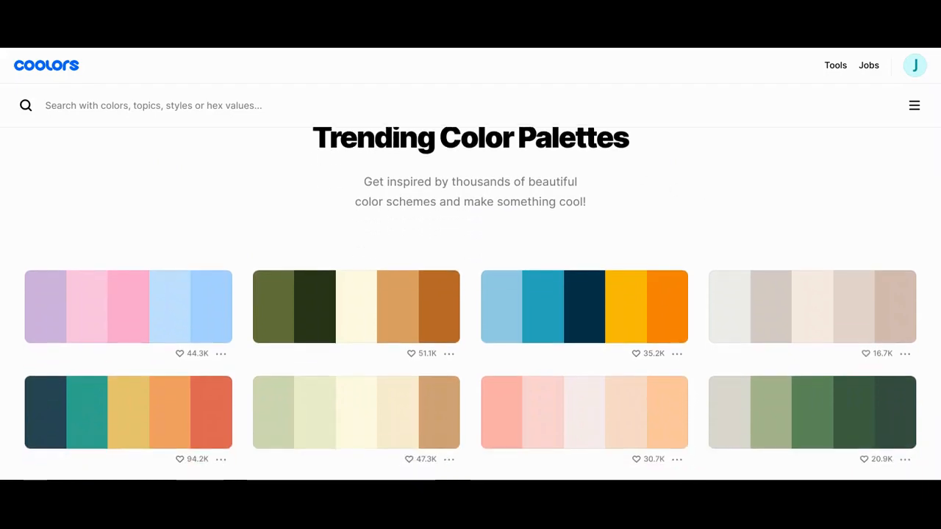
{"action": "scroll", "coordinate": [671, 267], "scroll_direction": "down", "scroll_amount": 1}
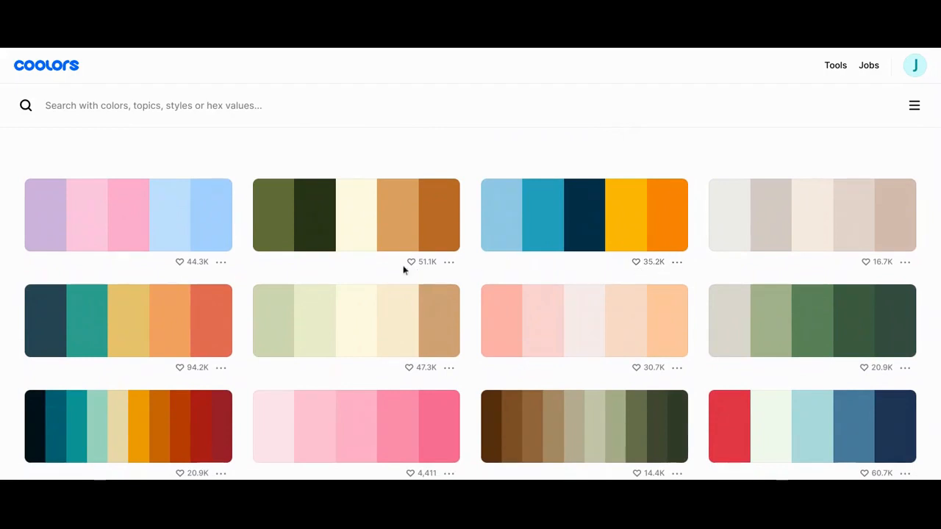
{"action": "scroll", "coordinate": [331, 277], "scroll_direction": "down", "scroll_amount": 2}
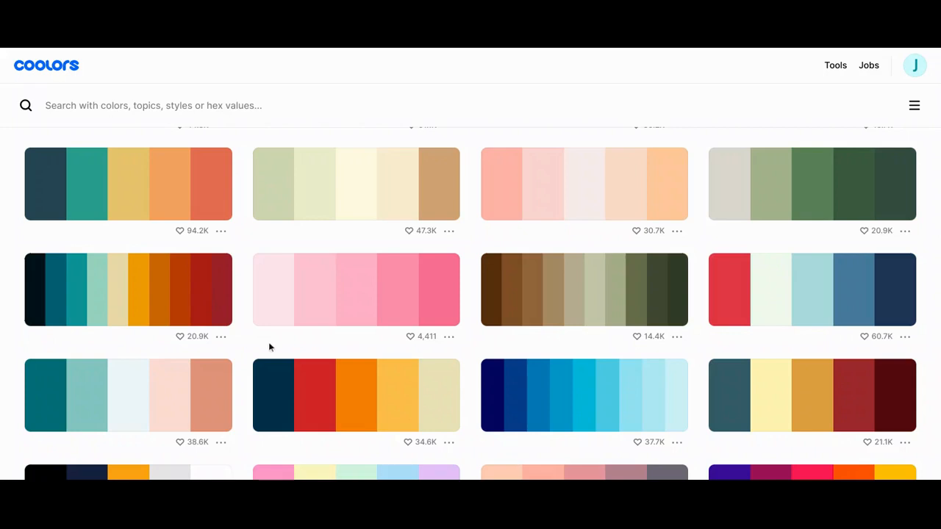
{"action": "scroll", "coordinate": [311, 346], "scroll_direction": "down", "scroll_amount": 3}
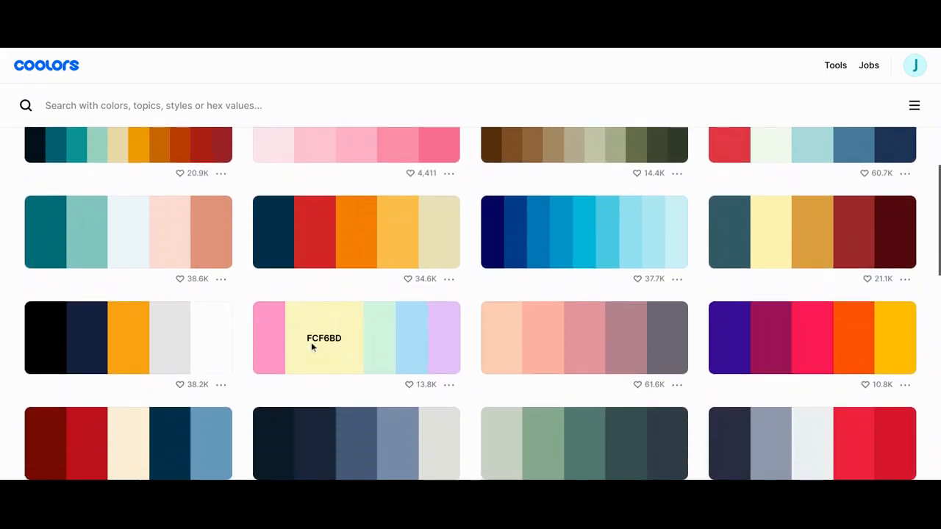
{"action": "scroll", "coordinate": [311, 346], "scroll_direction": "down", "scroll_amount": 1}
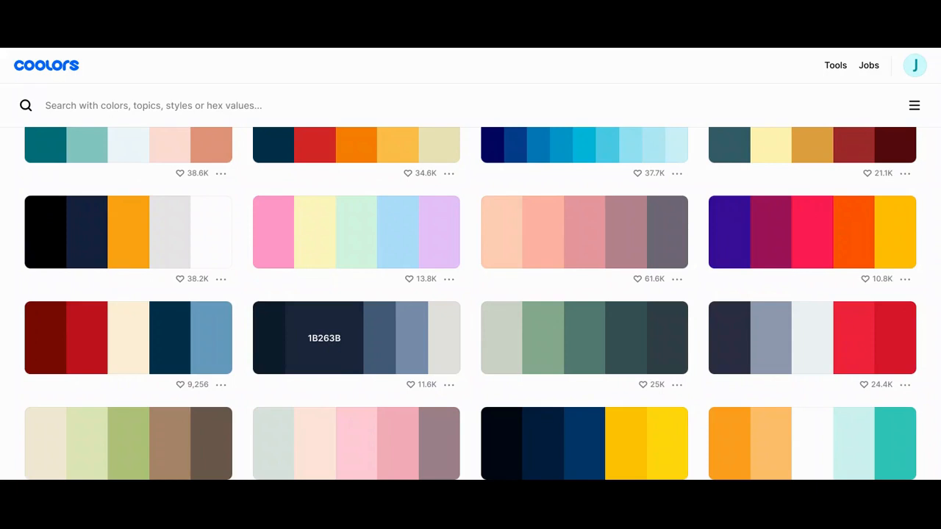
{"action": "scroll", "coordinate": [346, 388], "scroll_direction": "down", "scroll_amount": 1}
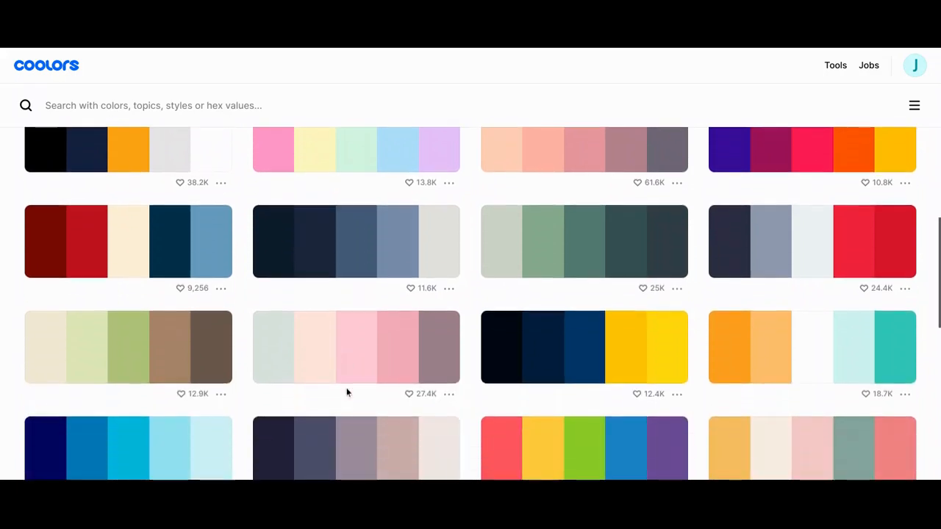
{"action": "scroll", "coordinate": [346, 392], "scroll_direction": "down", "scroll_amount": 2}
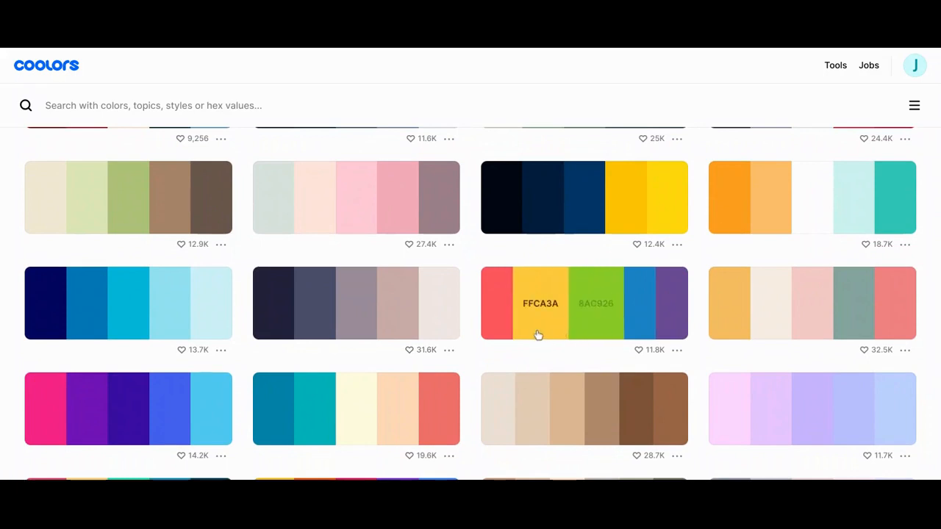
{"action": "scroll", "coordinate": [470, 357], "scroll_direction": "down", "scroll_amount": 1}
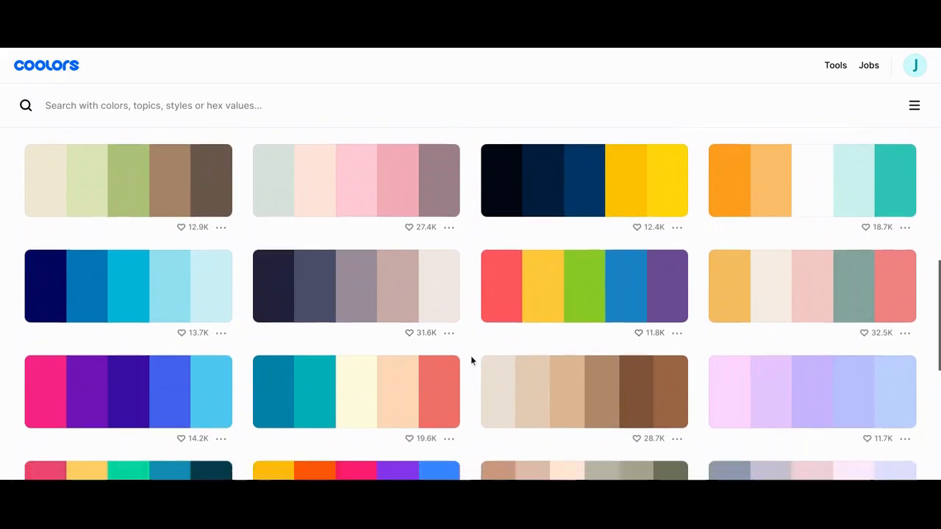
{"action": "scroll", "coordinate": [470, 360], "scroll_direction": "down", "scroll_amount": 2}
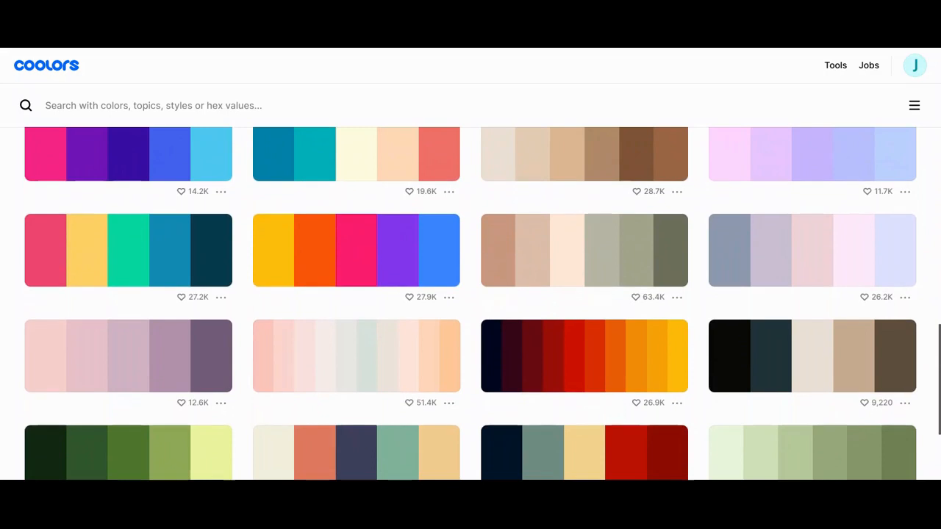
{"action": "scroll", "coordinate": [470, 304], "scroll_direction": "down", "scroll_amount": 2}
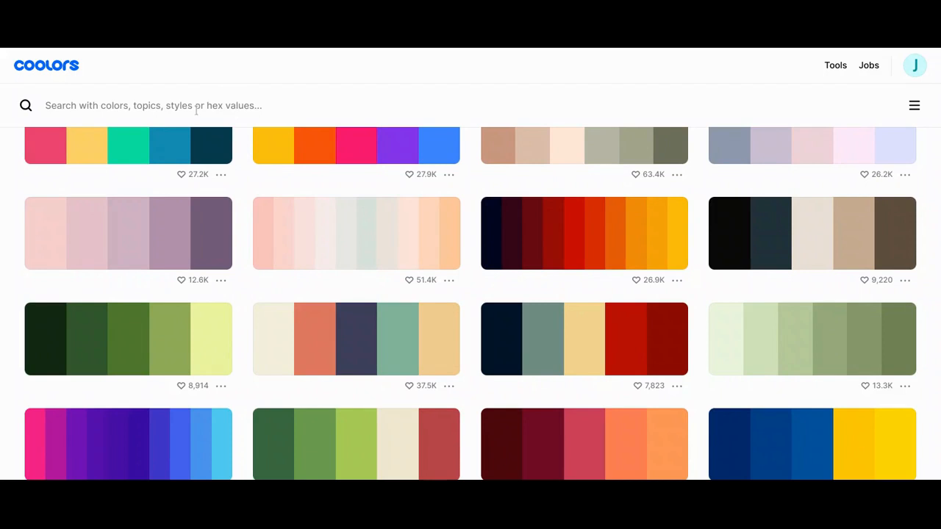
Search the palette collection for "tropical".
{"action": "left_click", "coordinate": [164, 105]}
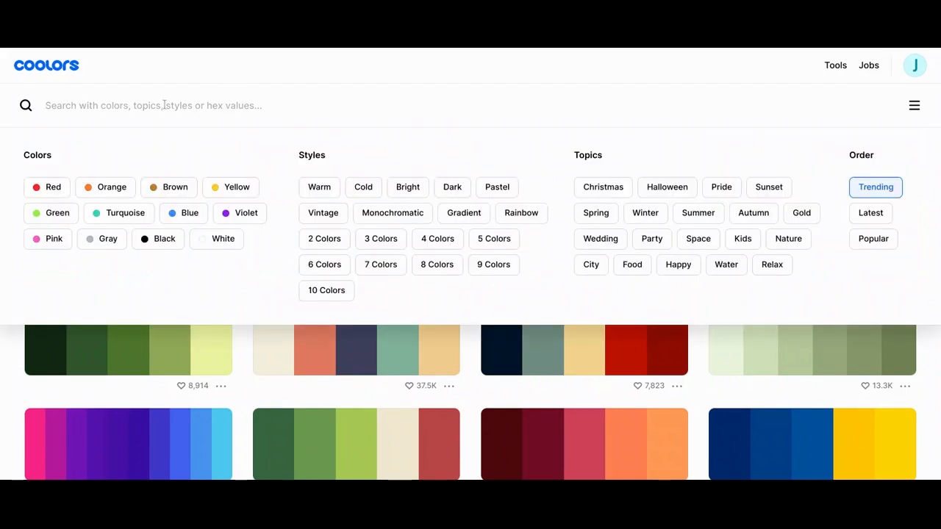
{"action": "type", "text": "tropical"}
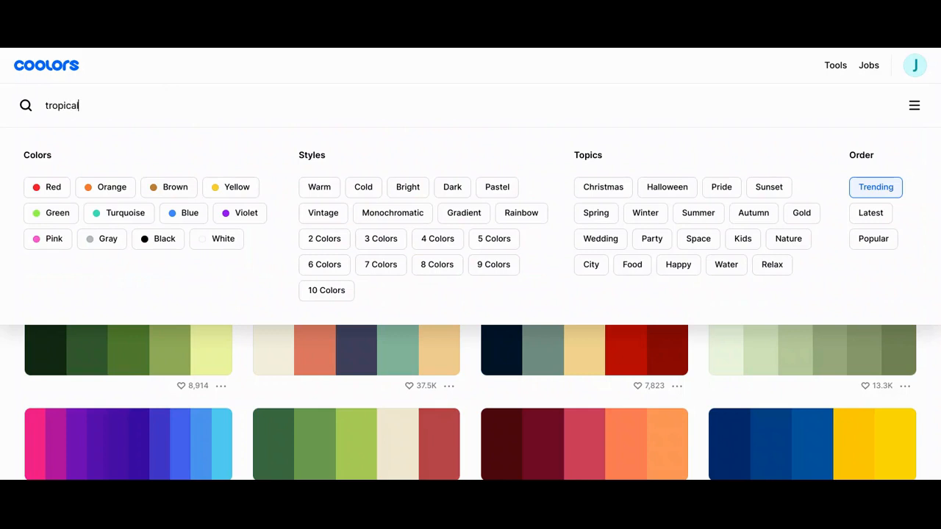
{"action": "key", "text": "Return"}
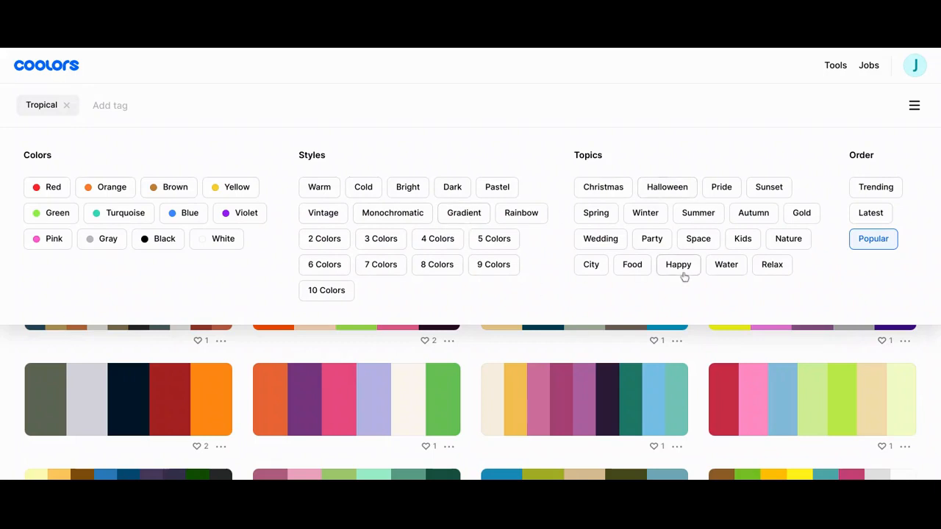
Replace the Tropical tag with the Sunset topic and browse the matching palettes.
{"action": "left_click", "coordinate": [770, 195]}
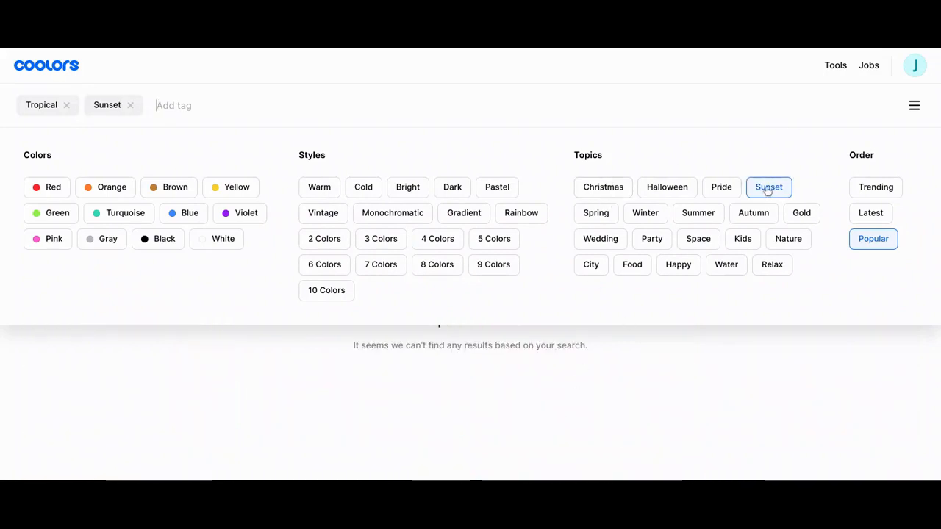
{"action": "left_click", "coordinate": [66, 106]}
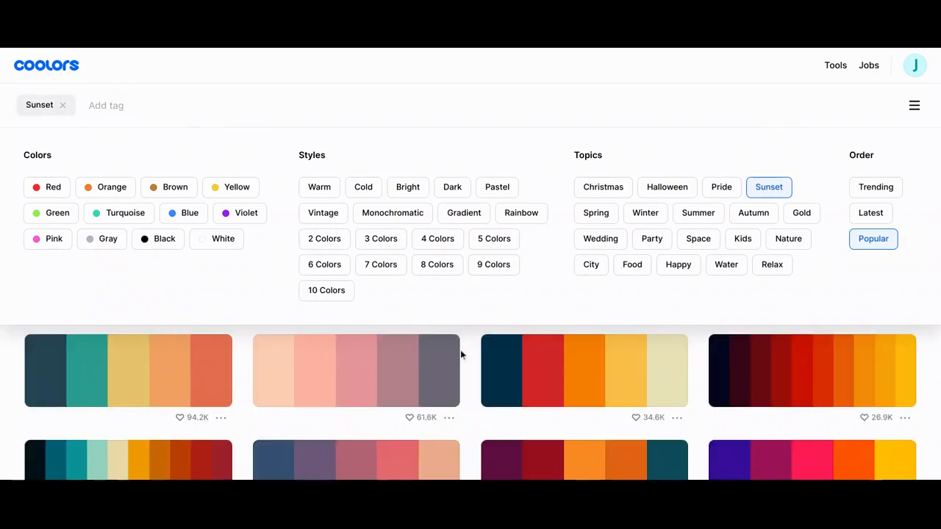
{"action": "scroll", "coordinate": [460, 355], "scroll_direction": "down", "scroll_amount": 1}
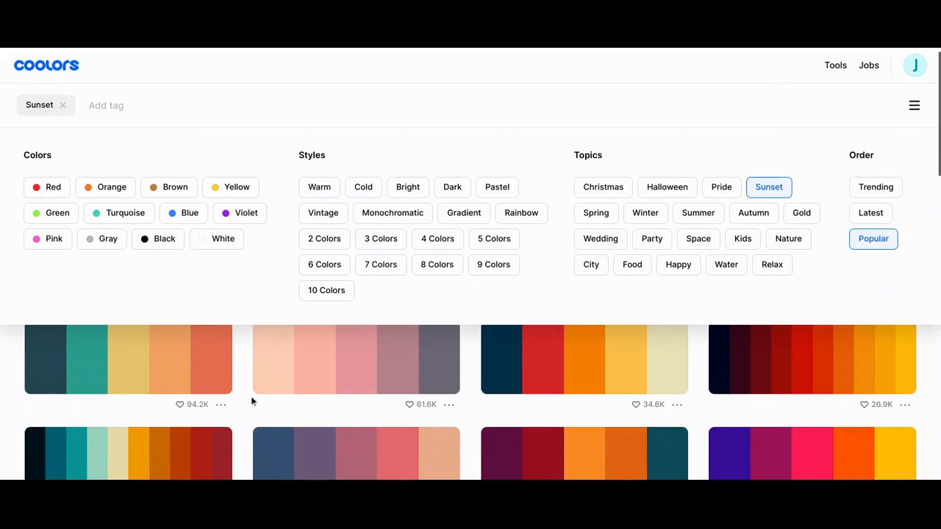
{"action": "scroll", "coordinate": [250, 404], "scroll_direction": "down", "scroll_amount": 3}
{"action": "scroll", "coordinate": [248, 399], "scroll_direction": "down", "scroll_amount": 4}
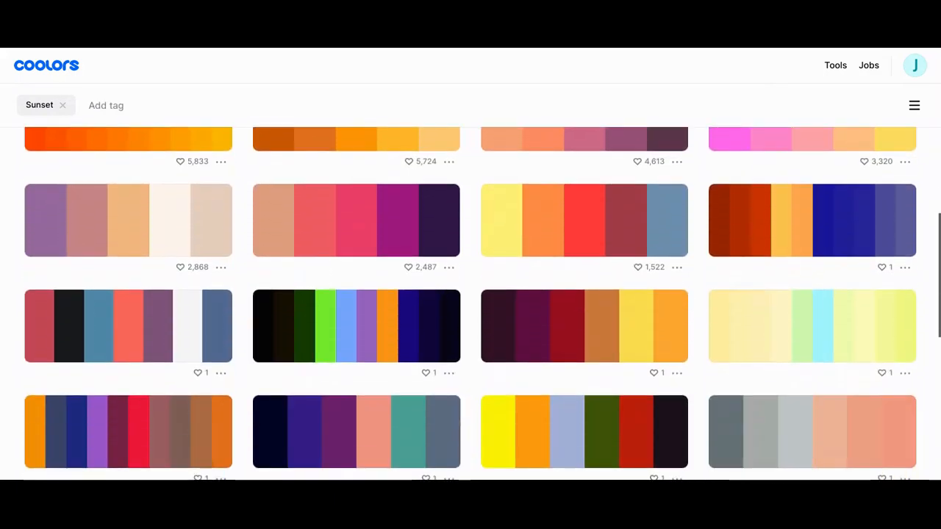
{"action": "scroll", "coordinate": [471, 304], "scroll_direction": "down", "scroll_amount": 3}
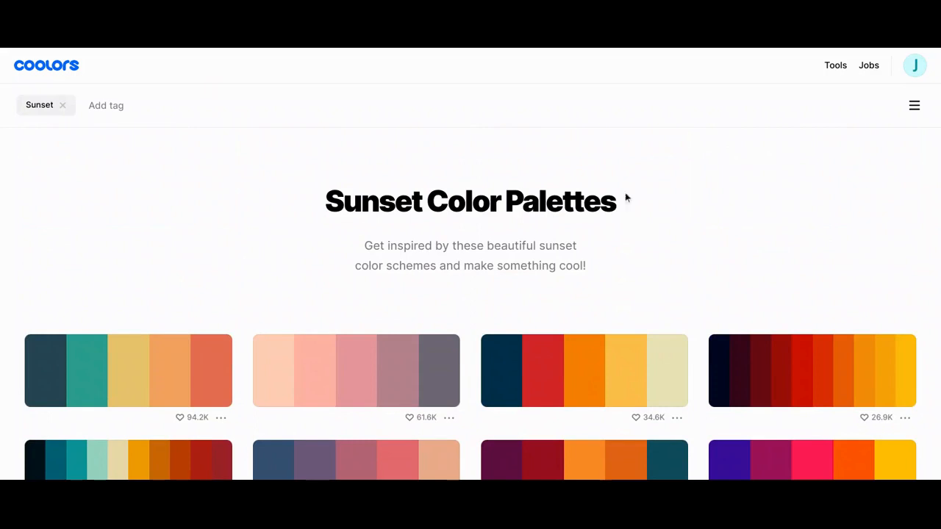
{"action": "scroll", "coordinate": [650, 209], "scroll_direction": "down", "scroll_amount": 3}
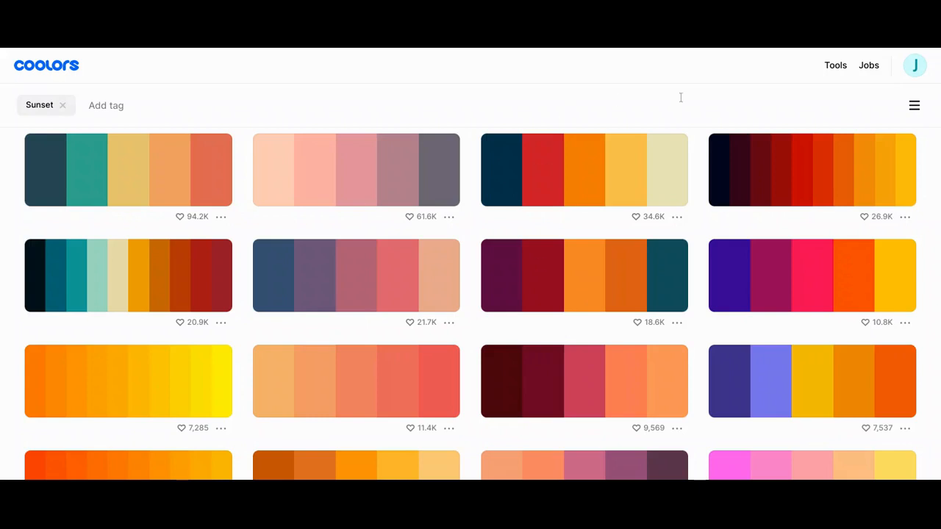
Open the Fonts tool and browse the free fonts across all categories.
{"action": "mouse_move", "coordinate": [825, 69]}
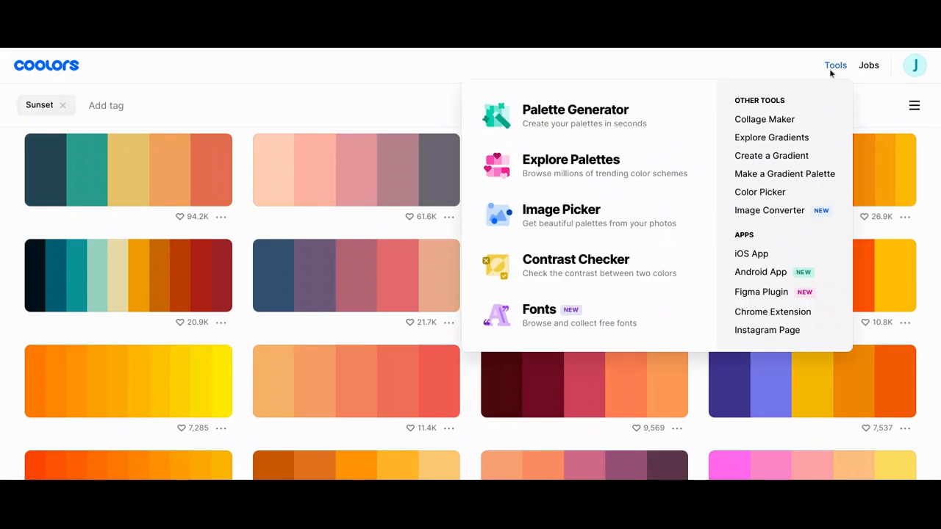
{"action": "left_click", "coordinate": [542, 321]}
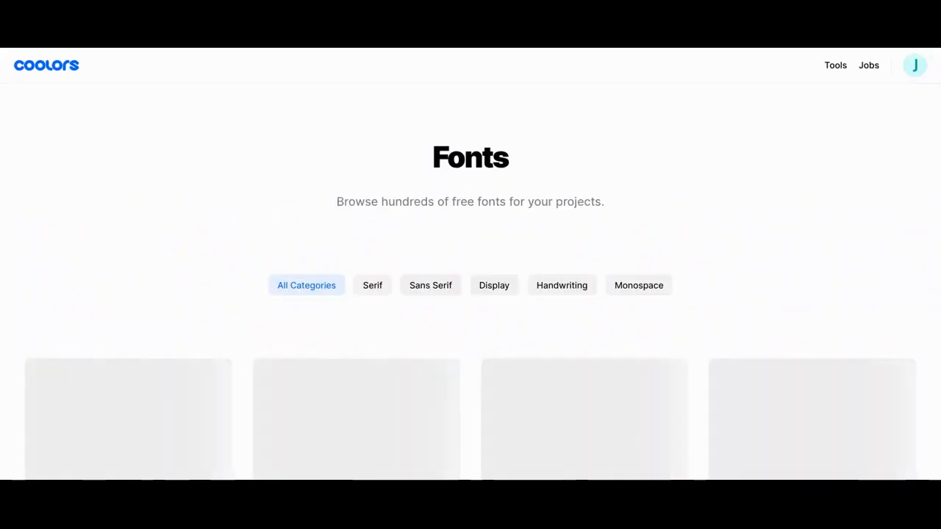
{"action": "scroll", "coordinate": [760, 139], "scroll_direction": "down", "scroll_amount": 3}
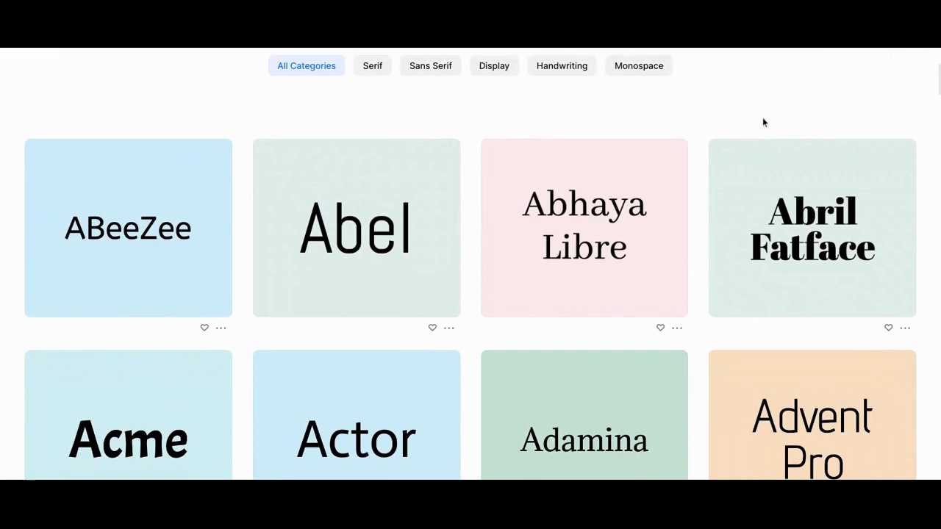
{"action": "scroll", "coordinate": [762, 111], "scroll_direction": "up", "scroll_amount": 1}
{"action": "scroll", "coordinate": [762, 111], "scroll_direction": "up", "scroll_amount": 1}
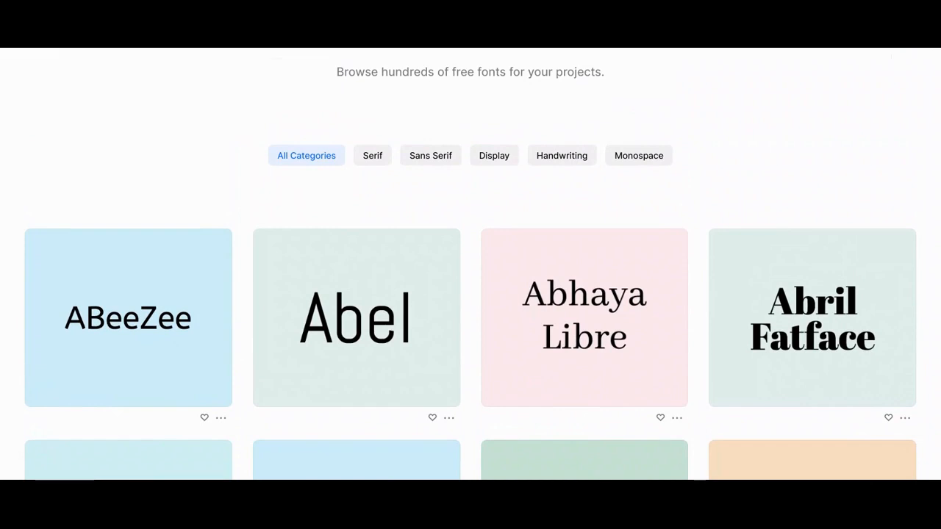
{"action": "scroll", "coordinate": [674, 225], "scroll_direction": "down", "scroll_amount": 2}
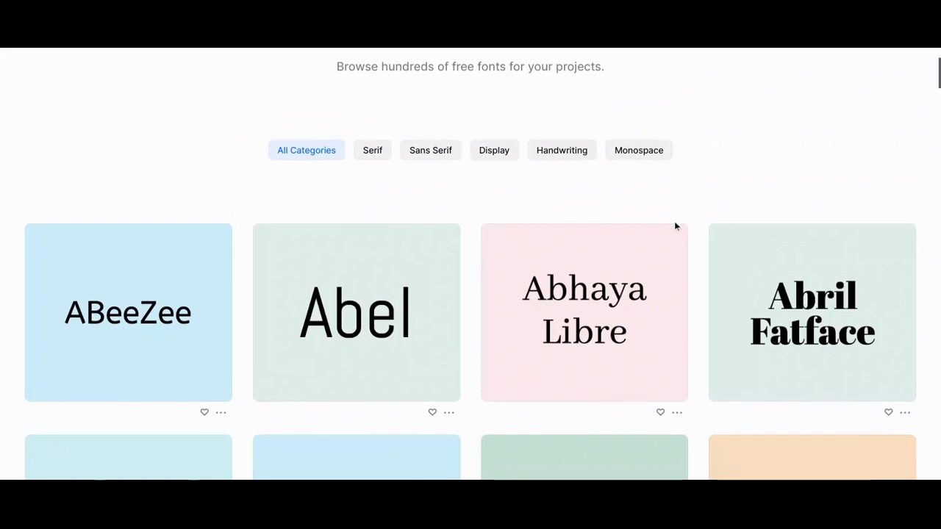
{"action": "scroll", "coordinate": [606, 369], "scroll_direction": "down", "scroll_amount": 5}
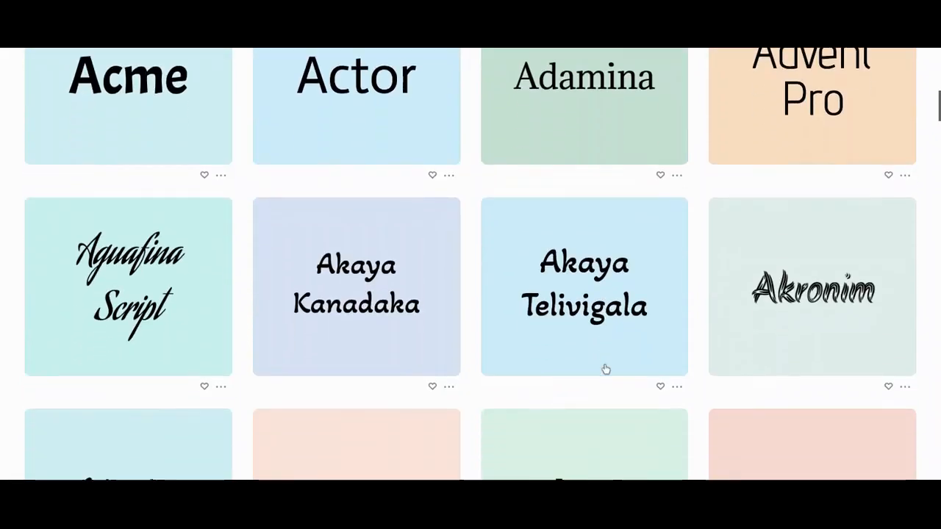
{"action": "scroll", "coordinate": [471, 265], "scroll_direction": "down", "scroll_amount": 5}
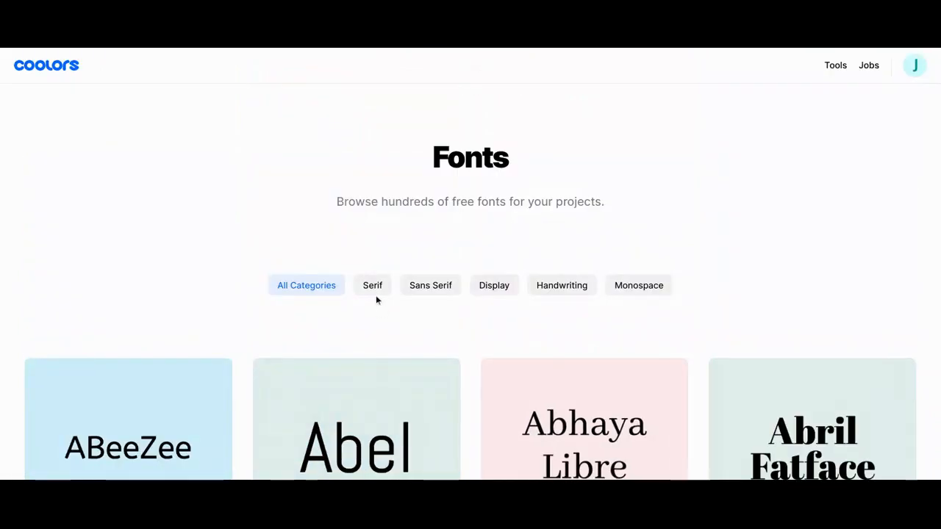
Filter the fonts to the Sans Serif category and look through the list.
{"action": "left_click", "coordinate": [435, 292]}
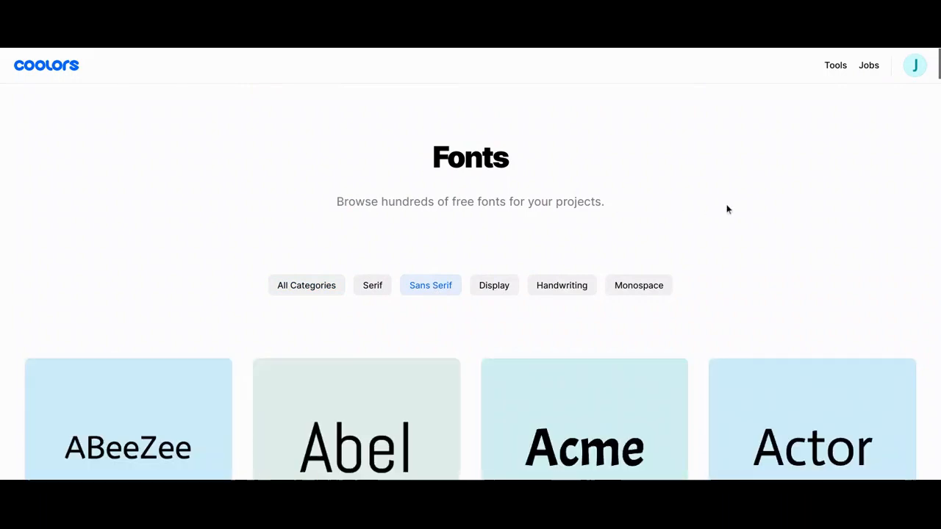
{"action": "scroll", "coordinate": [727, 210], "scroll_direction": "down", "scroll_amount": 2}
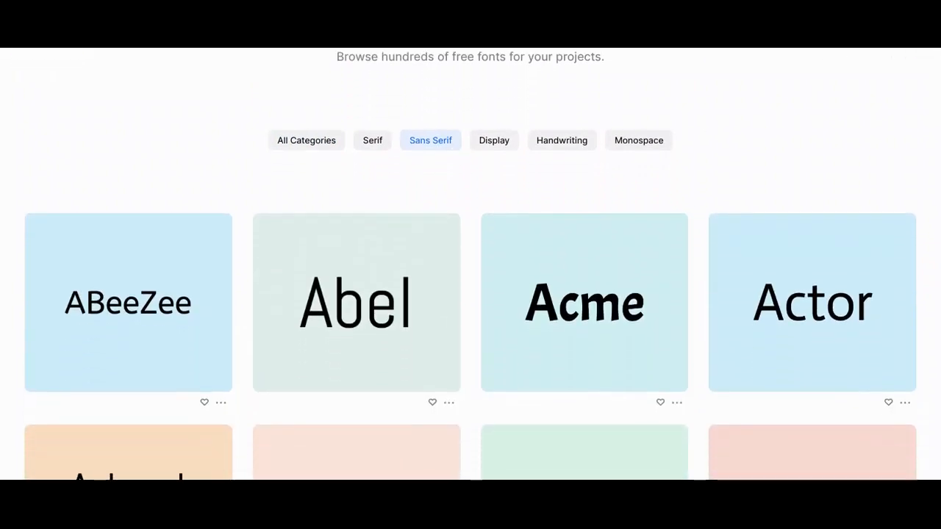
{"action": "scroll", "coordinate": [471, 265], "scroll_direction": "down", "scroll_amount": 9}
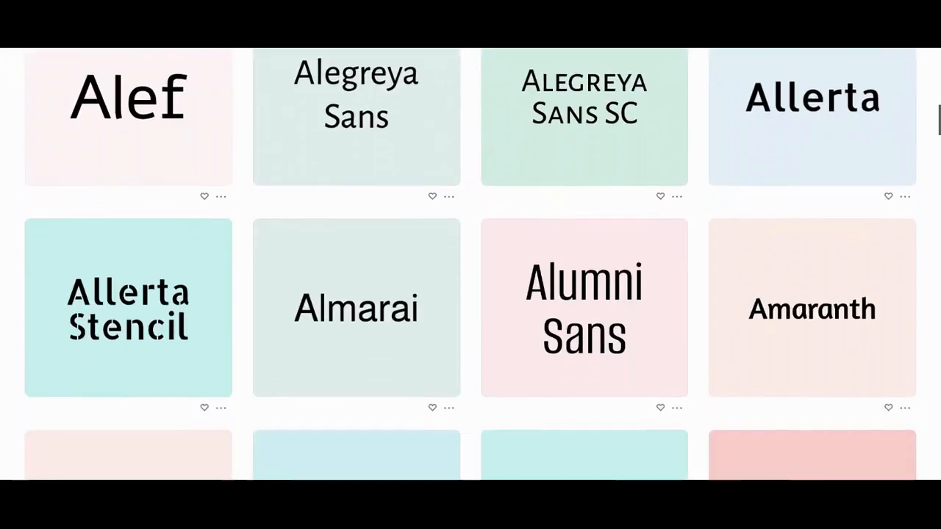
{"action": "scroll", "coordinate": [470, 264], "scroll_direction": "down", "scroll_amount": 8}
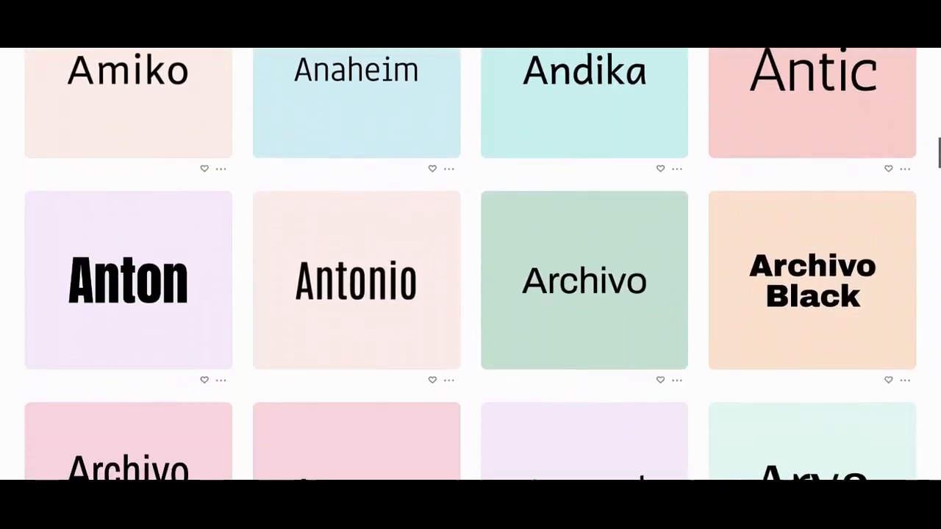
{"action": "scroll", "coordinate": [470, 265], "scroll_direction": "down", "scroll_amount": 8}
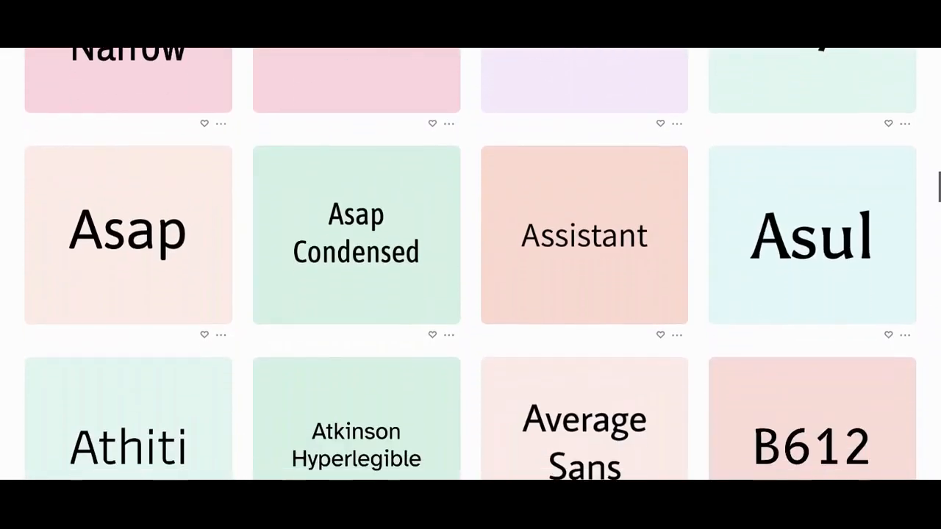
{"action": "scroll", "coordinate": [812, 192], "scroll_direction": "down", "scroll_amount": 1}
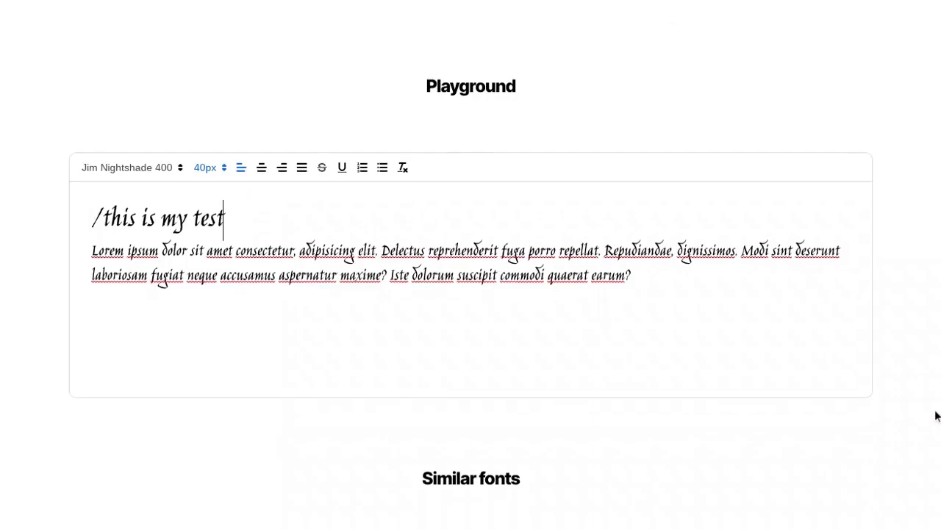
Review the similar fonts suggested below the Jim Nightshade font's playground.
{"action": "scroll", "coordinate": [936, 416], "scroll_direction": "down", "scroll_amount": 1}
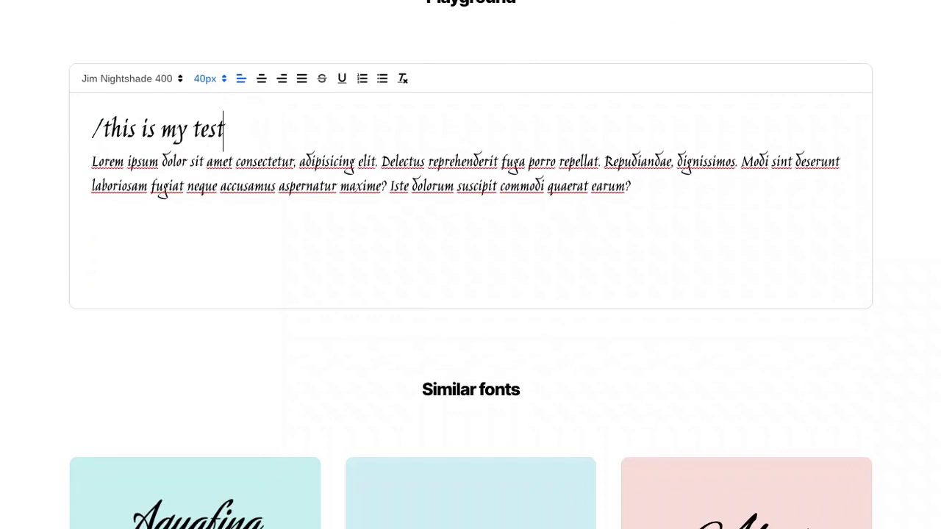
{"action": "scroll", "coordinate": [471, 294], "scroll_direction": "down", "scroll_amount": 4}
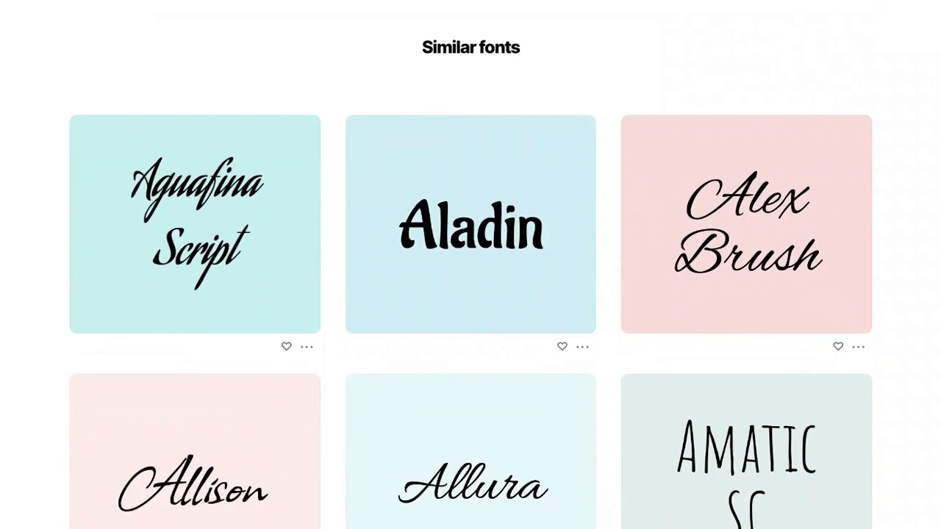
{"action": "scroll", "coordinate": [471, 294], "scroll_direction": "down", "scroll_amount": 1}
{"action": "scroll", "coordinate": [470, 294], "scroll_direction": "down", "scroll_amount": 1}
{"action": "scroll", "coordinate": [470, 294], "scroll_direction": "up", "scroll_amount": 1}
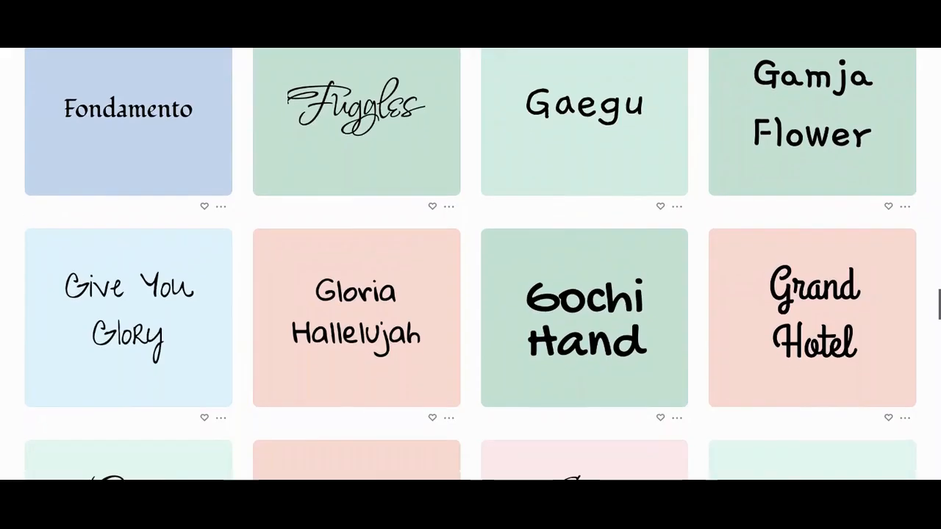
Look through the handwritten and script fonts in the list and open the Jim Nightshade font.
{"action": "scroll", "coordinate": [471, 265], "scroll_direction": "down", "scroll_amount": 3}
{"action": "scroll", "coordinate": [470, 265], "scroll_direction": "down", "scroll_amount": 3}
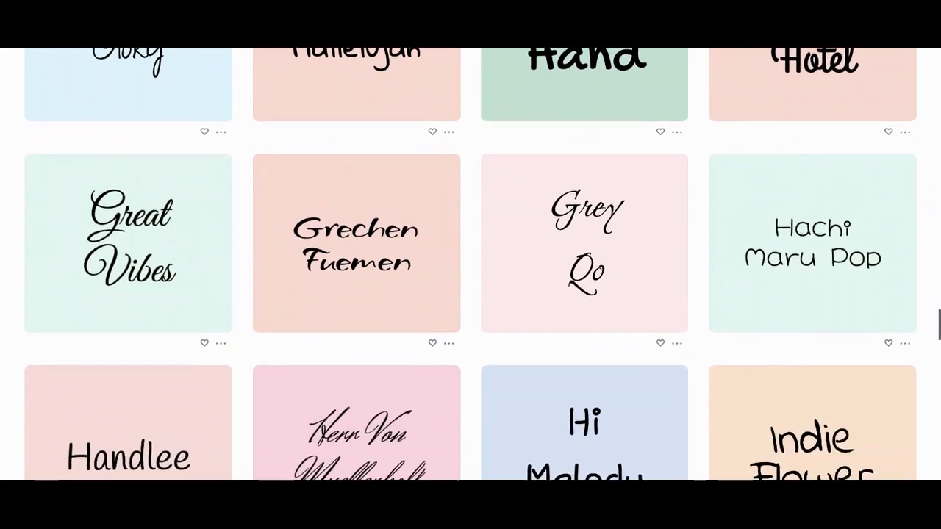
{"action": "scroll", "coordinate": [470, 265], "scroll_direction": "down", "scroll_amount": 5}
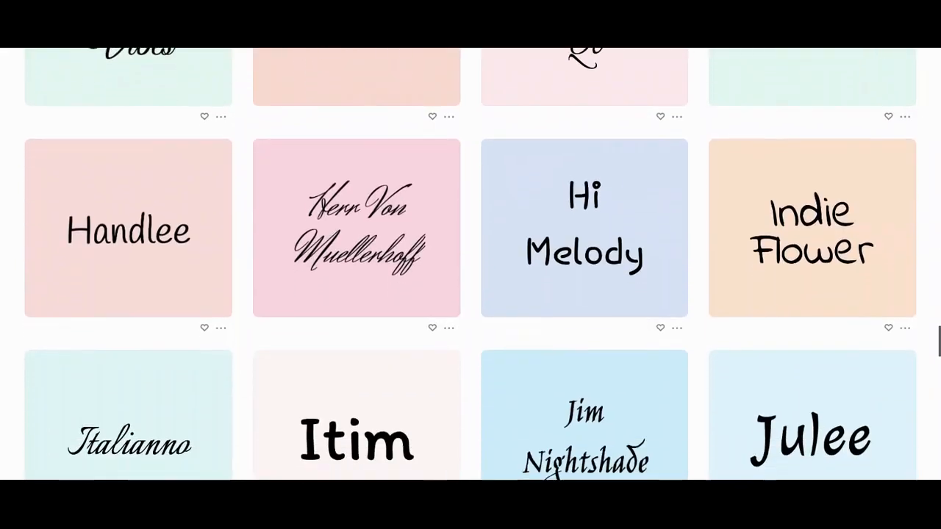
{"action": "scroll", "coordinate": [470, 265], "scroll_direction": "down", "scroll_amount": 2}
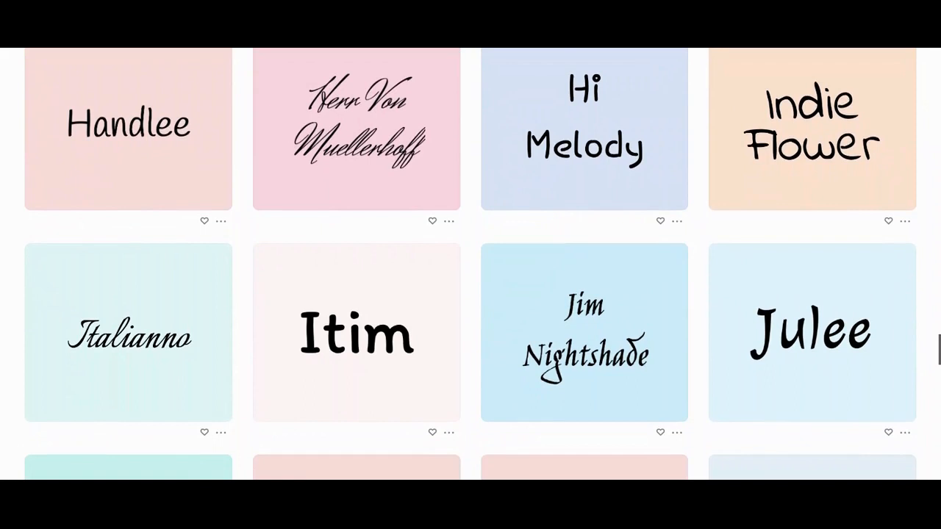
{"action": "scroll", "coordinate": [471, 264], "scroll_direction": "down", "scroll_amount": 3}
{"action": "scroll", "coordinate": [604, 173], "scroll_direction": "down", "scroll_amount": 2}
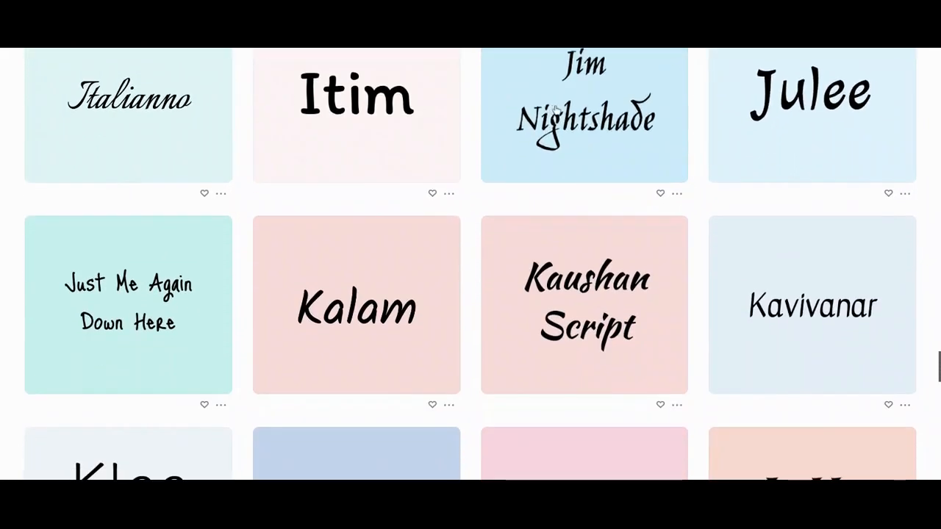
{"action": "scroll", "coordinate": [604, 173], "scroll_direction": "up", "scroll_amount": 3}
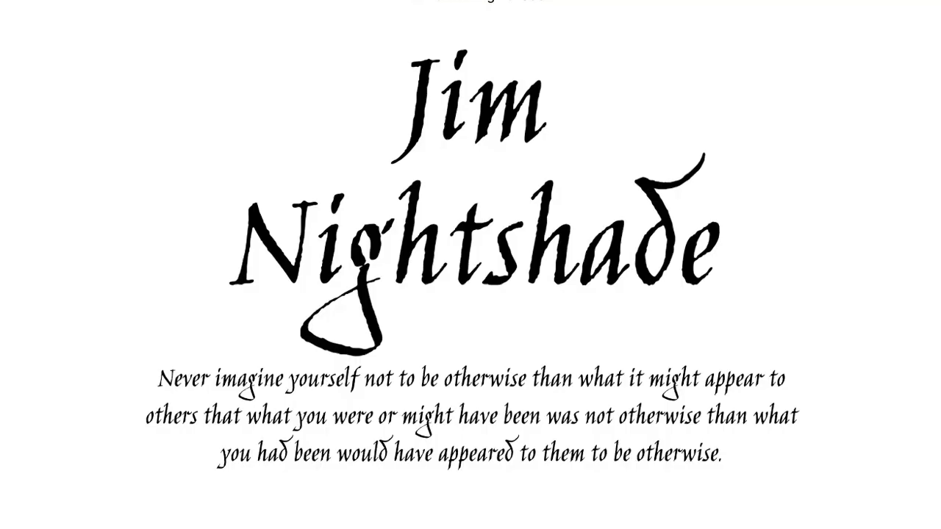
Review the Jim Nightshade font's size samples, description and license details down to its download options and playground.
{"action": "scroll", "coordinate": [471, 264], "scroll_direction": "down", "scroll_amount": 3}
{"action": "scroll", "coordinate": [470, 265], "scroll_direction": "down", "scroll_amount": 2}
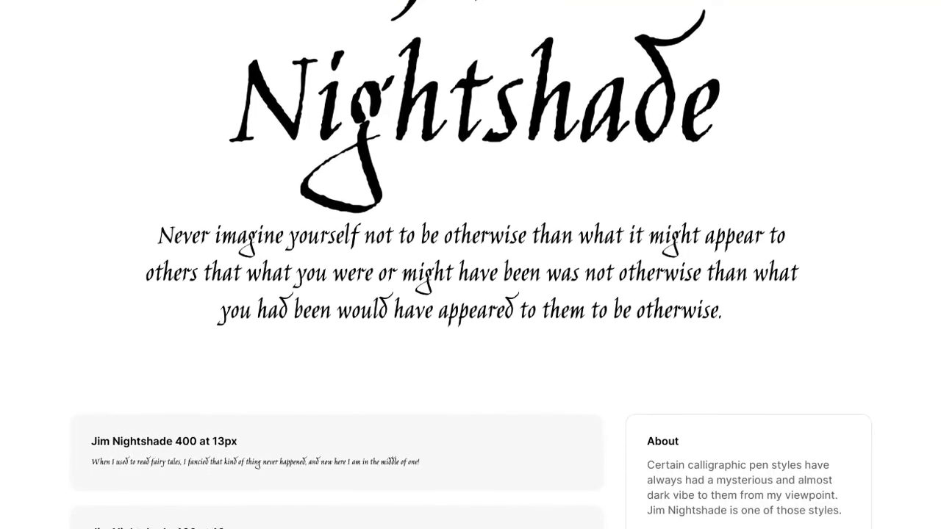
{"action": "scroll", "coordinate": [470, 265], "scroll_direction": "down", "scroll_amount": 3}
{"action": "scroll", "coordinate": [471, 264], "scroll_direction": "down", "scroll_amount": 5}
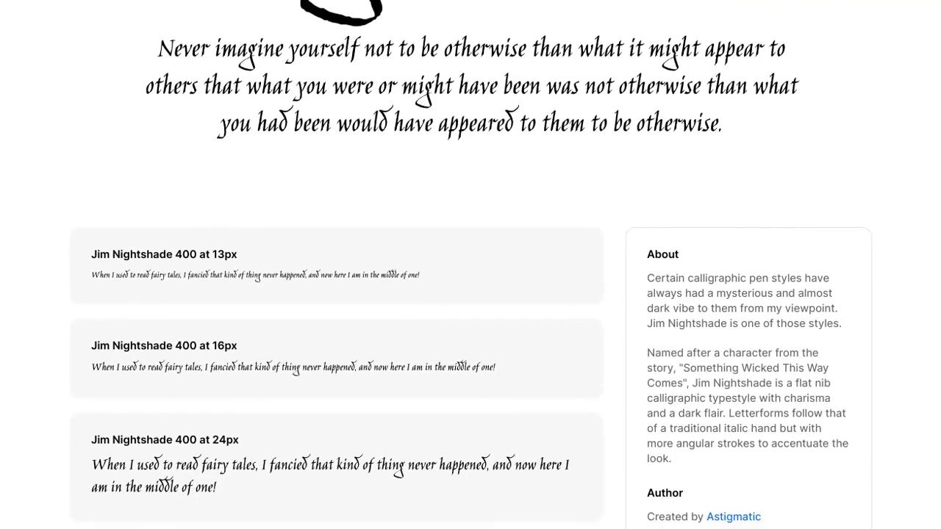
{"action": "scroll", "coordinate": [471, 265], "scroll_direction": "down", "scroll_amount": 2}
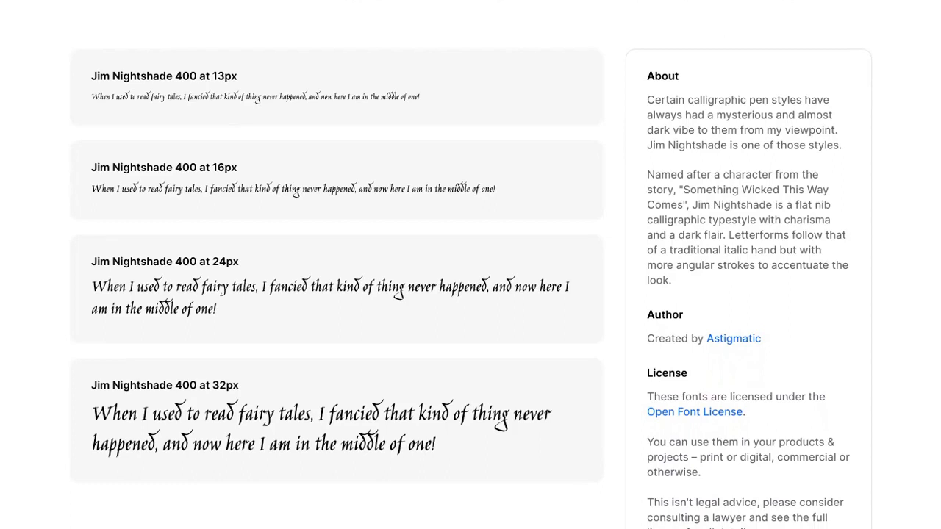
{"action": "scroll", "coordinate": [470, 287], "scroll_direction": "down", "scroll_amount": 2}
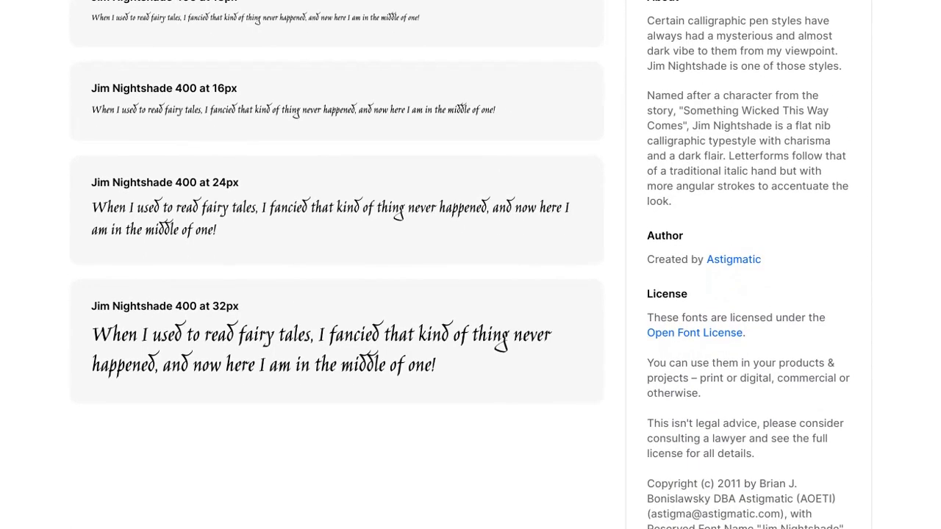
{"action": "scroll", "coordinate": [471, 265], "scroll_direction": "down", "scroll_amount": 2}
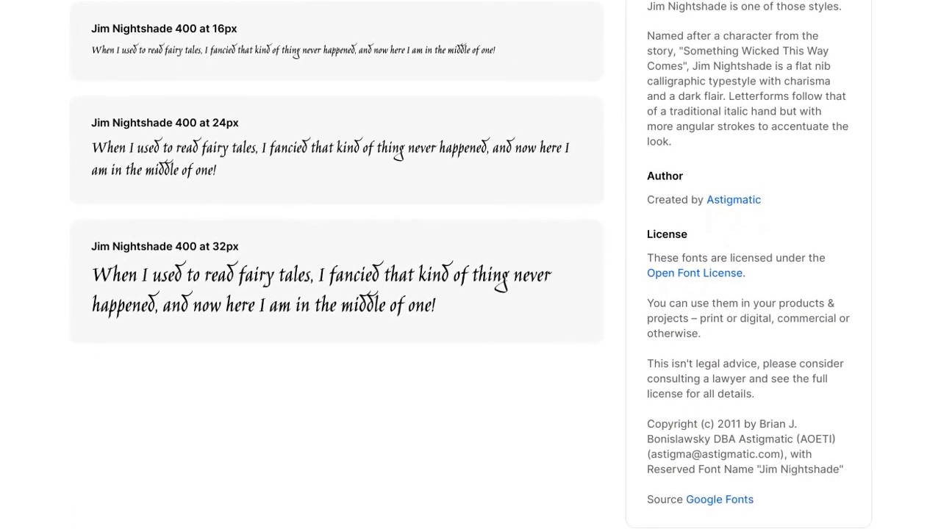
{"action": "scroll", "coordinate": [470, 264], "scroll_direction": "down", "scroll_amount": 1}
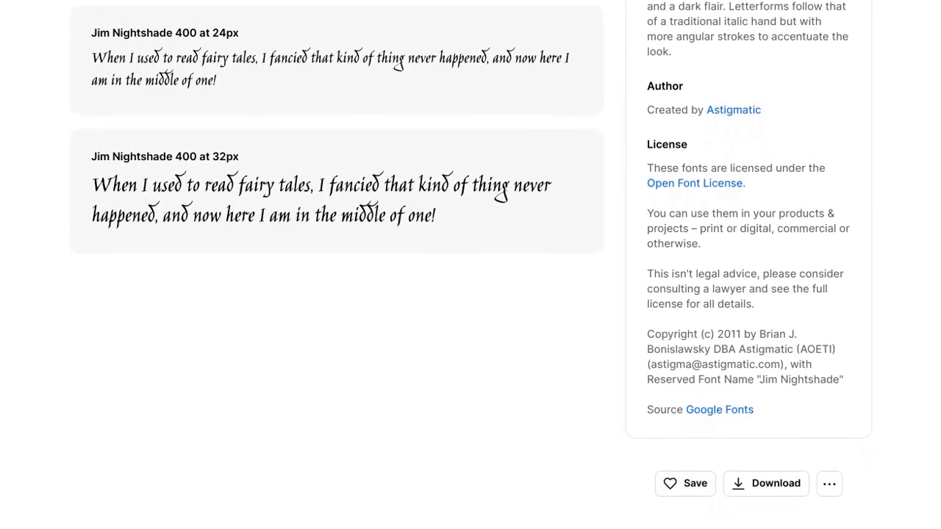
{"action": "scroll", "coordinate": [470, 265], "scroll_direction": "down", "scroll_amount": 3}
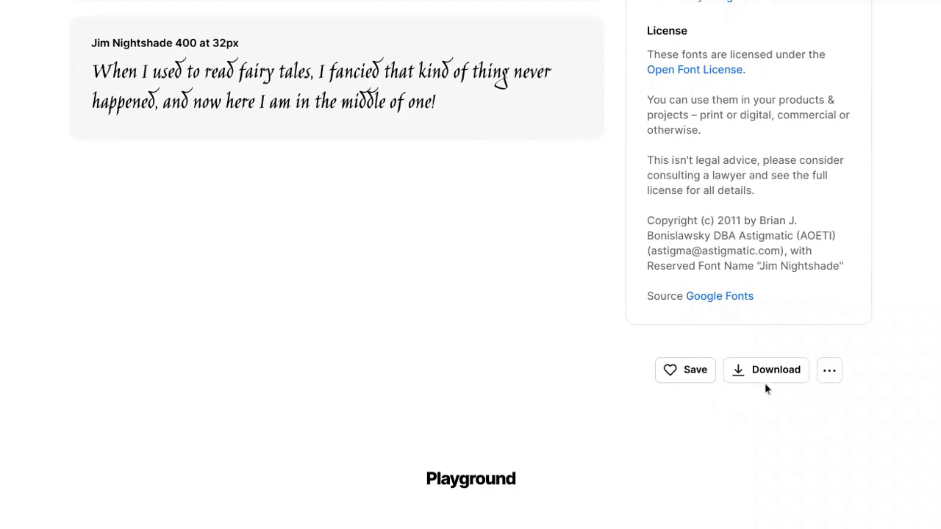
{"action": "scroll", "coordinate": [832, 397], "scroll_direction": "down", "scroll_amount": 1}
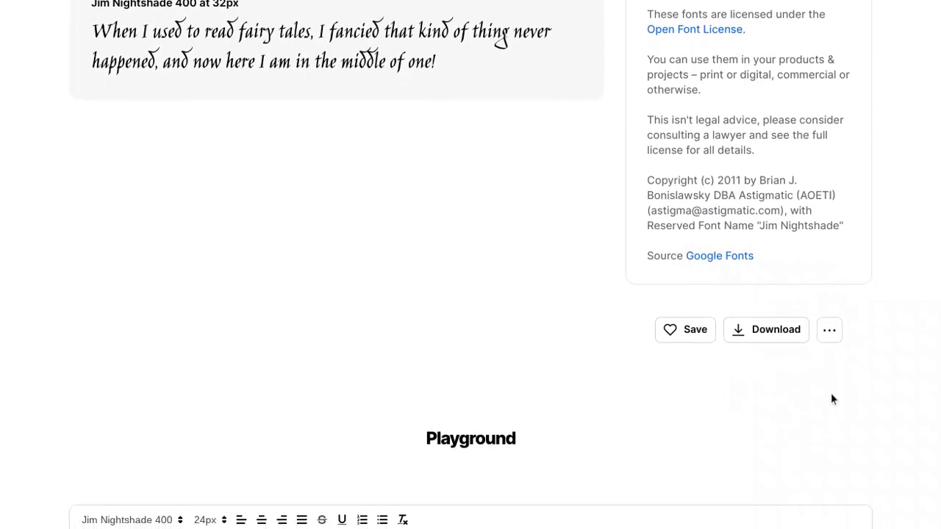
{"action": "scroll", "coordinate": [899, 367], "scroll_direction": "down", "scroll_amount": 7}
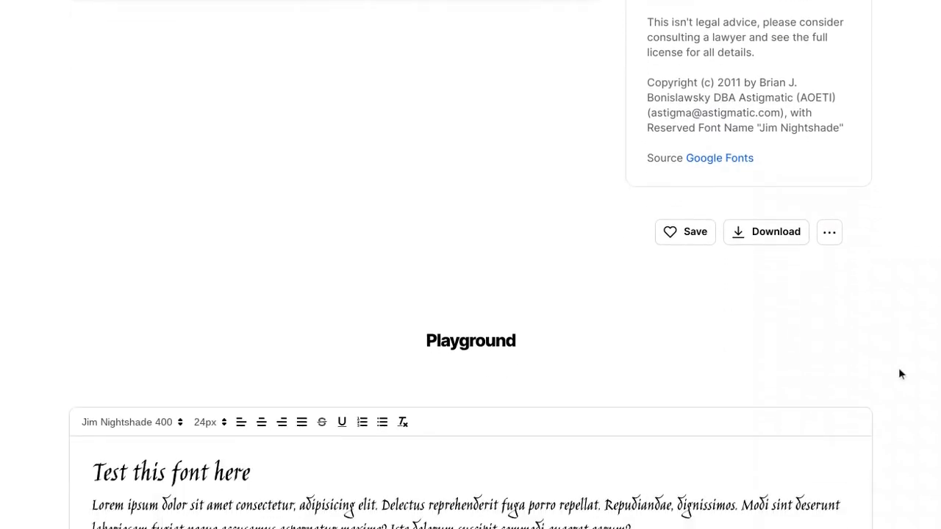